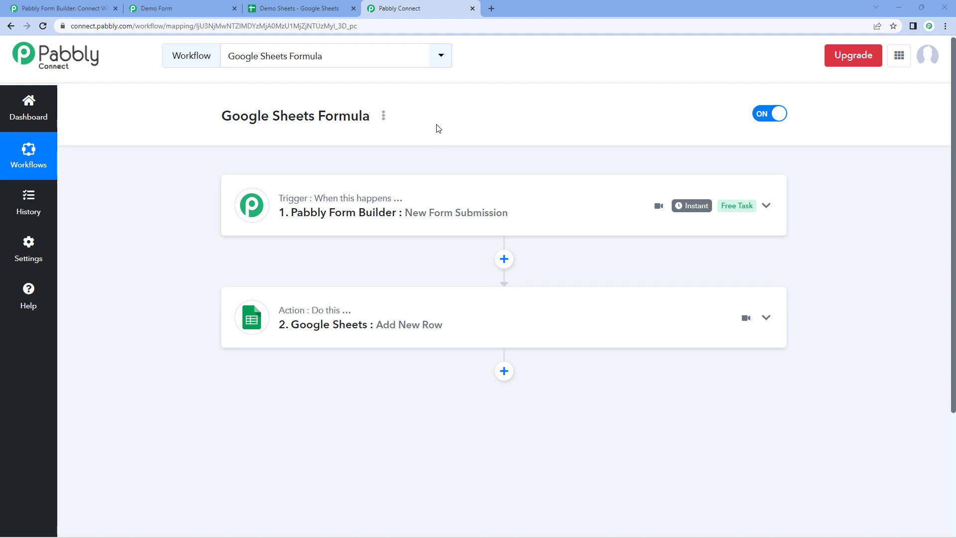
# - Expand the Pabbly Form Builder trigger card and scroll to its Response Received data
pyautogui.scroll(-1, 438, 129)
pyautogui.click(484, 156)
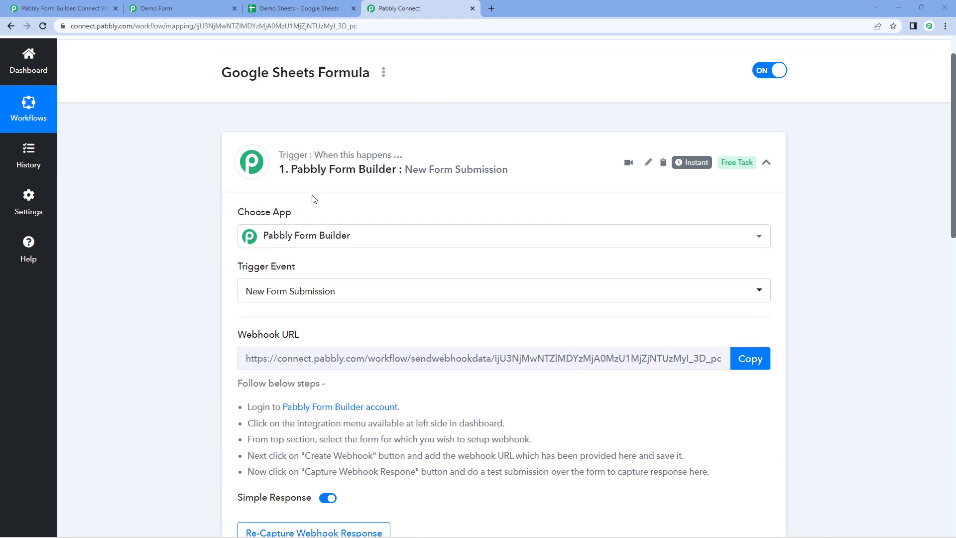
pyautogui.scroll(-1, 172, 206)
pyautogui.scroll(-2, 172, 205)
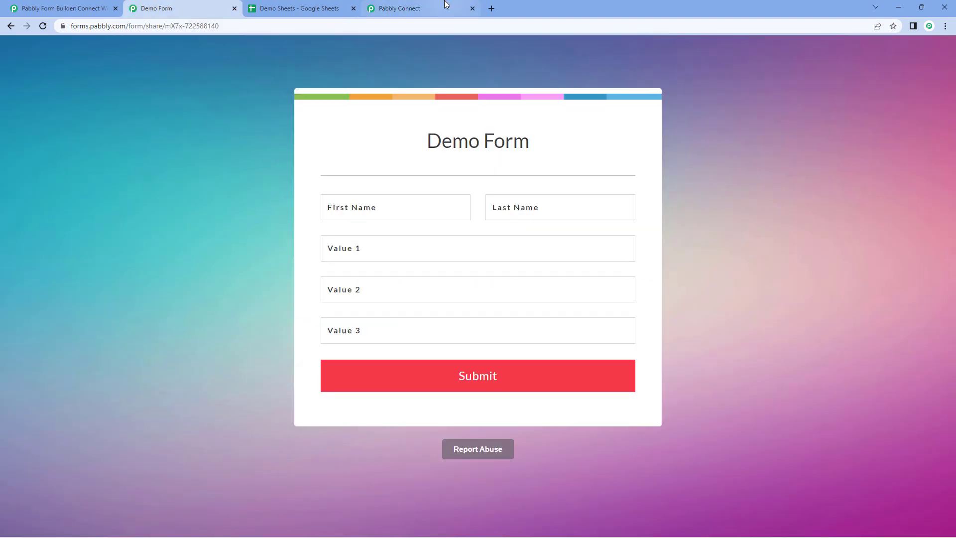
pyautogui.click(446, 4)
pyautogui.scroll(-1, 219, 148)
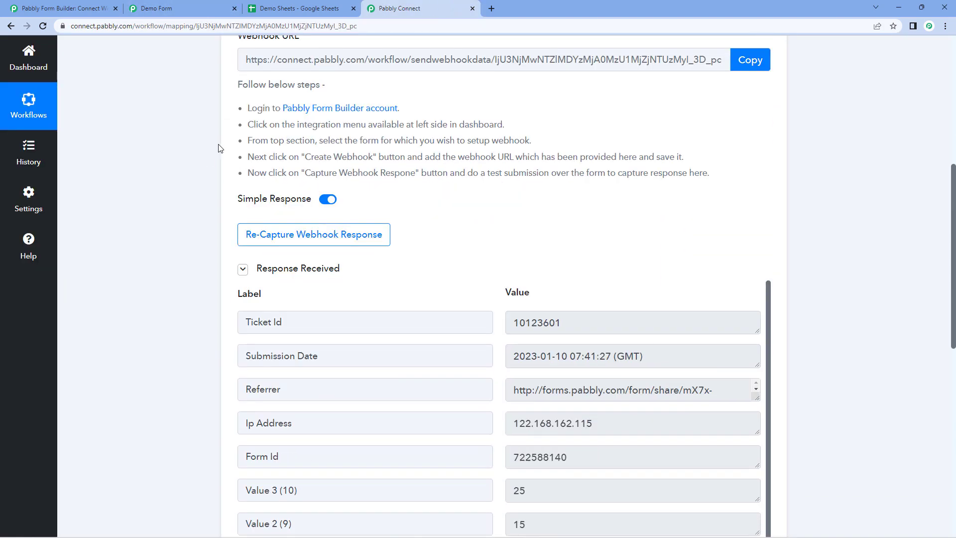
pyautogui.scroll(-4, 424, 68)
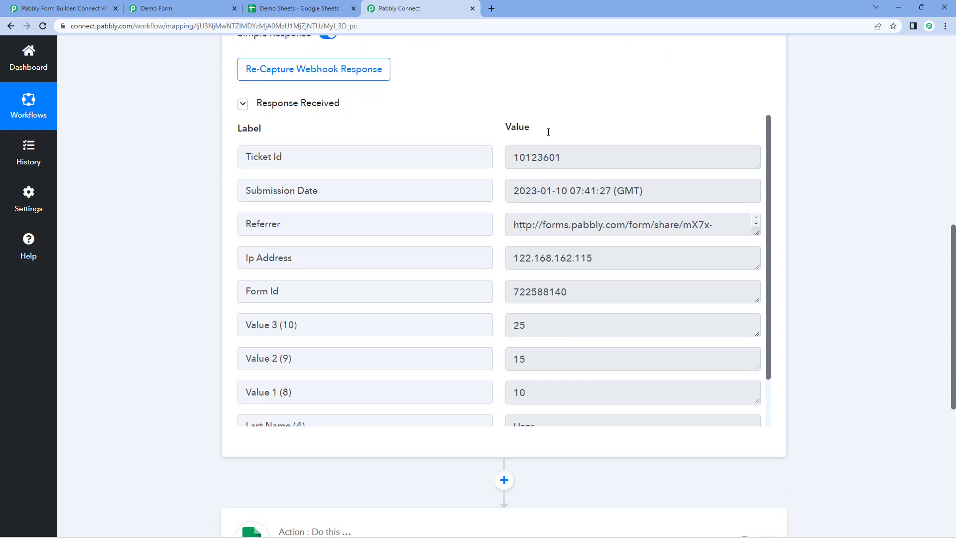
pyautogui.scroll(-1, 499, 194)
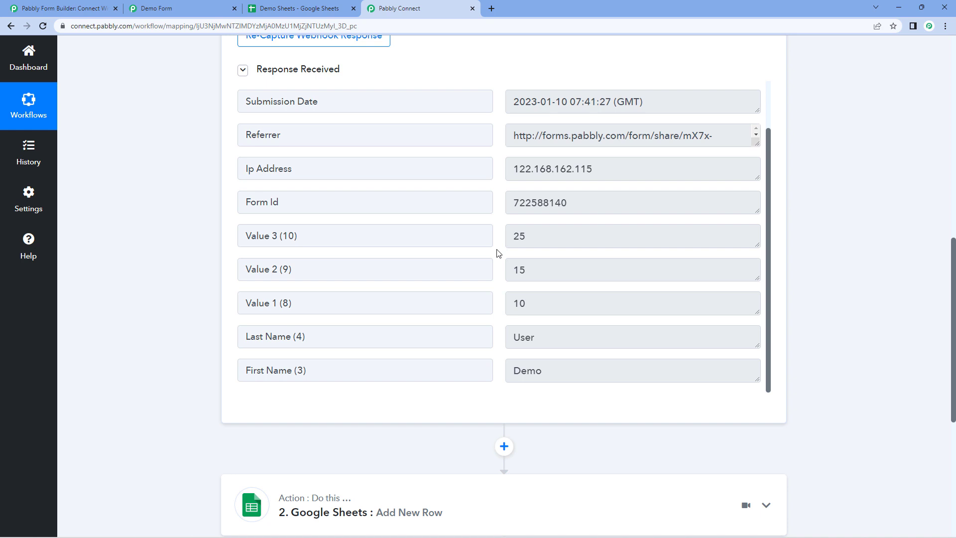
pyautogui.scroll(-1, 498, 252)
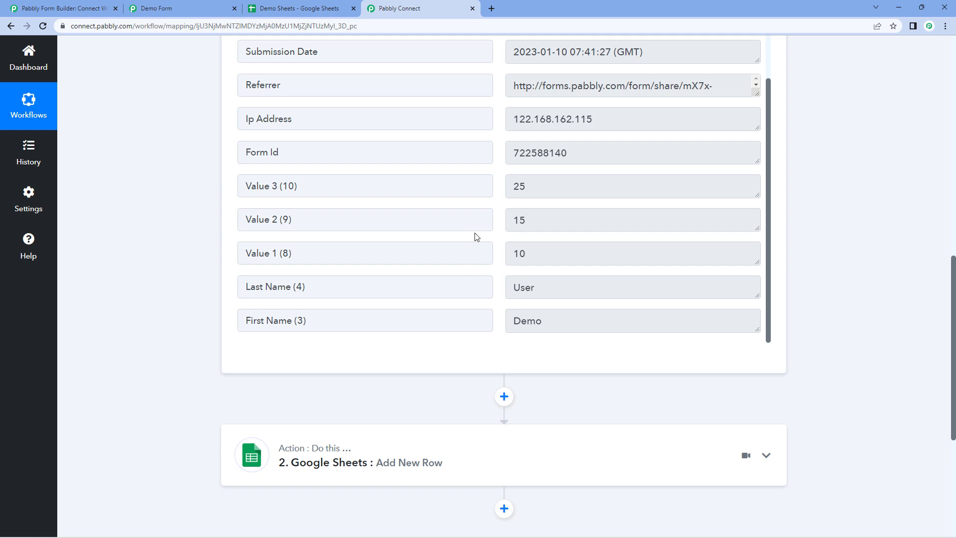
# - Highlight the captured values: Demo, User, 10, 15 and 25
pyautogui.moveTo(555, 322); pyautogui.dragTo(493, 326)
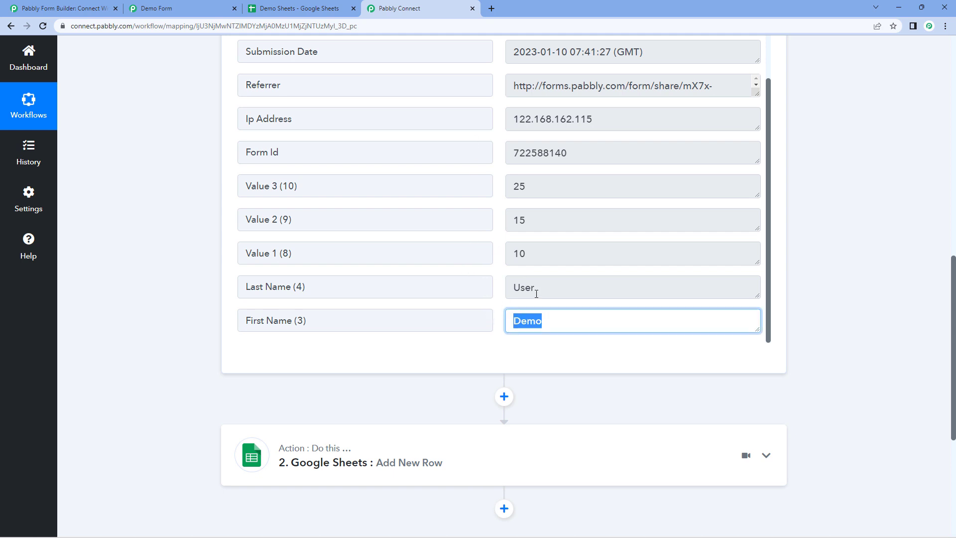
pyautogui.moveTo(536, 295); pyautogui.dragTo(497, 294)
pyautogui.moveTo(536, 257); pyautogui.dragTo(489, 254)
pyautogui.moveTo(529, 220); pyautogui.dragTo(495, 222)
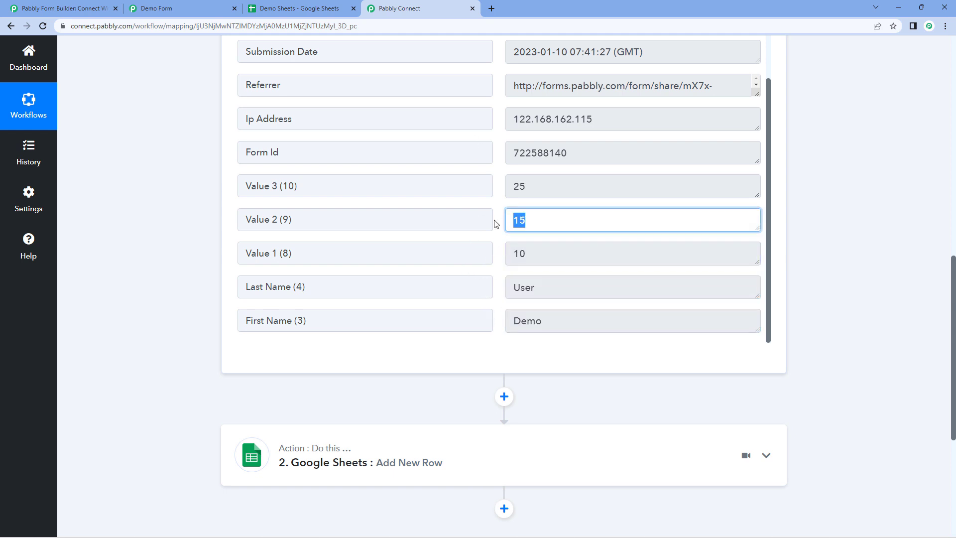
pyautogui.moveTo(528, 186); pyautogui.dragTo(493, 188)
pyautogui.click(194, 160)
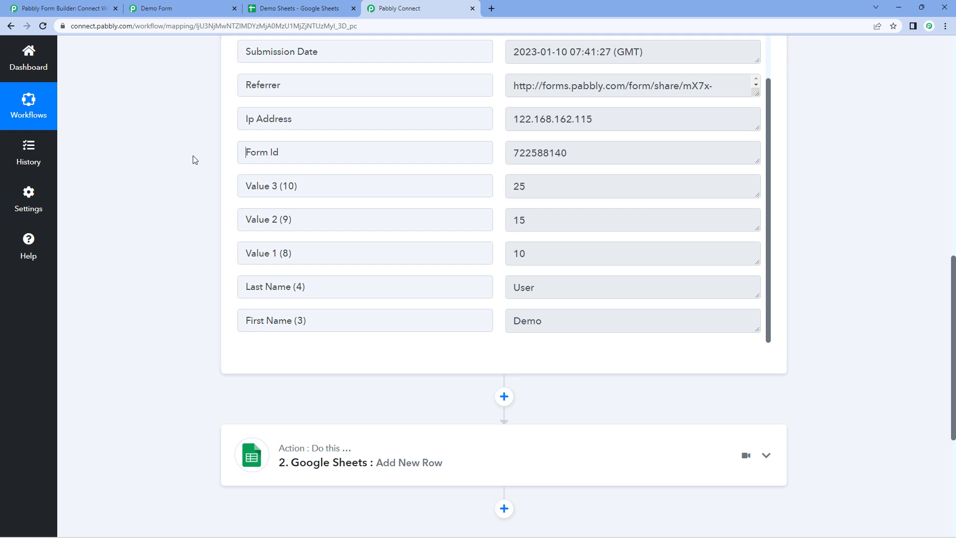
pyautogui.click(261, 6)
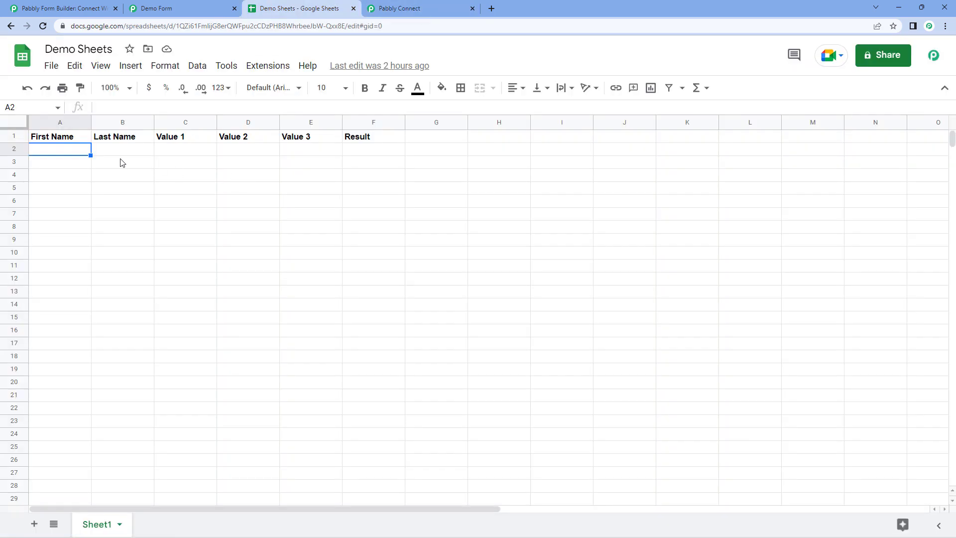
pyautogui.click(370, 157)
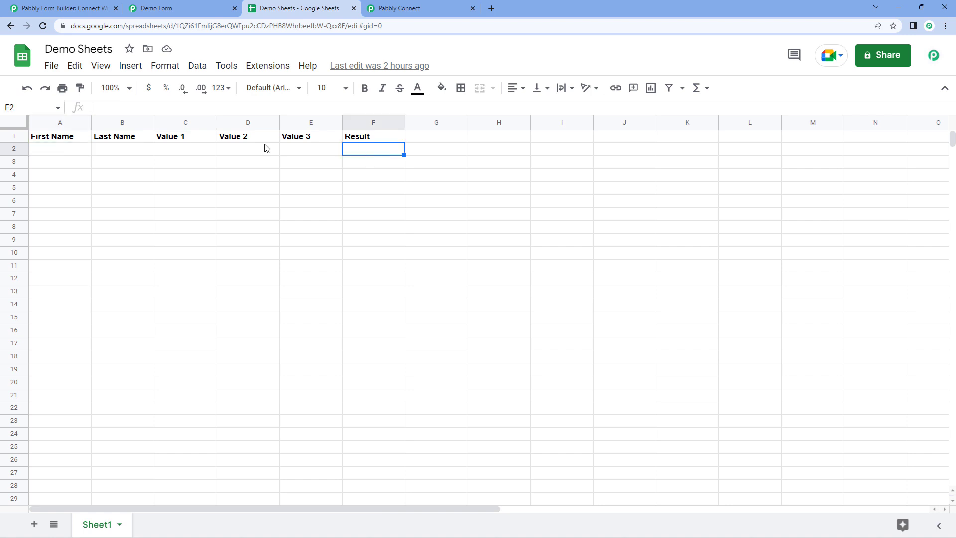
pyautogui.moveTo(188, 154); pyautogui.dragTo(312, 155)
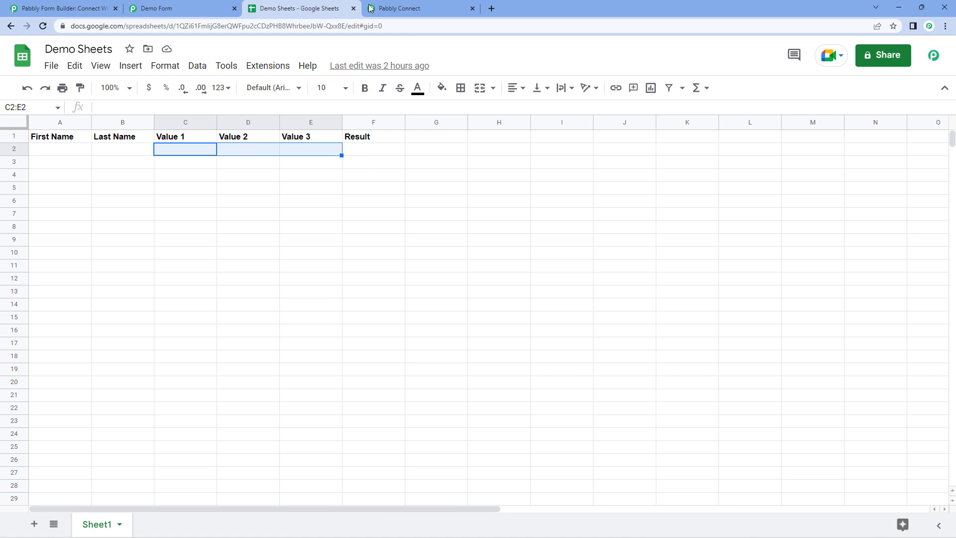
pyautogui.click(398, 9)
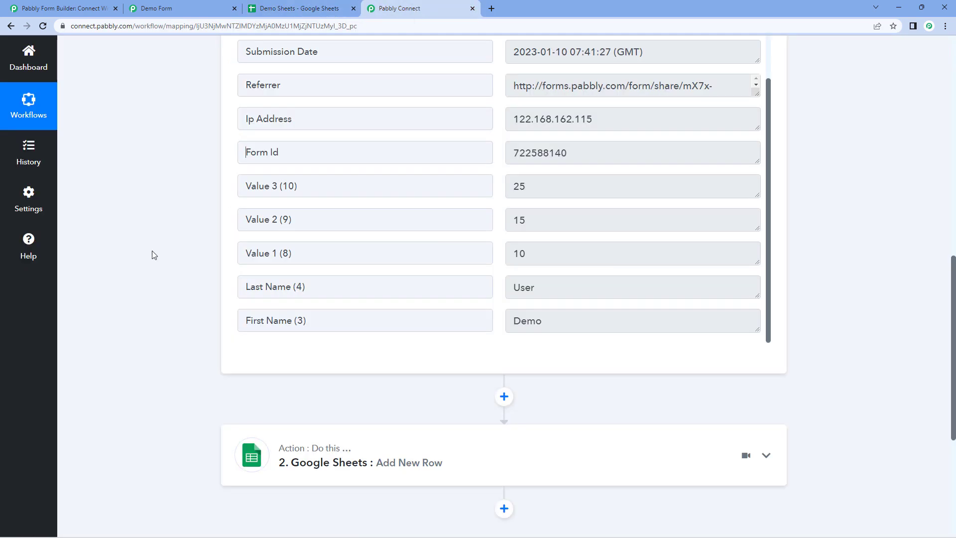
# - Expand the Google Sheets Add New Row action card
pyautogui.scroll(-5, 153, 255)
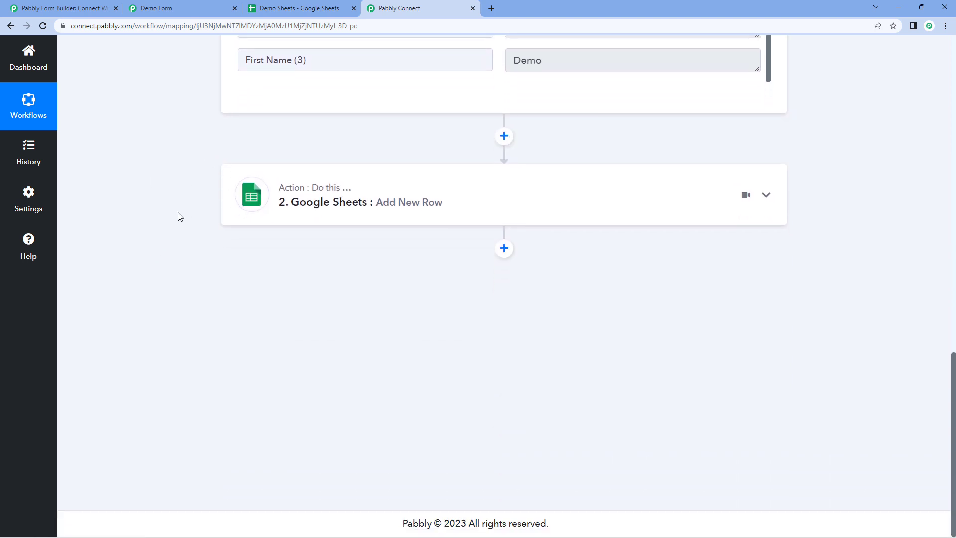
pyautogui.moveTo(384, 205)
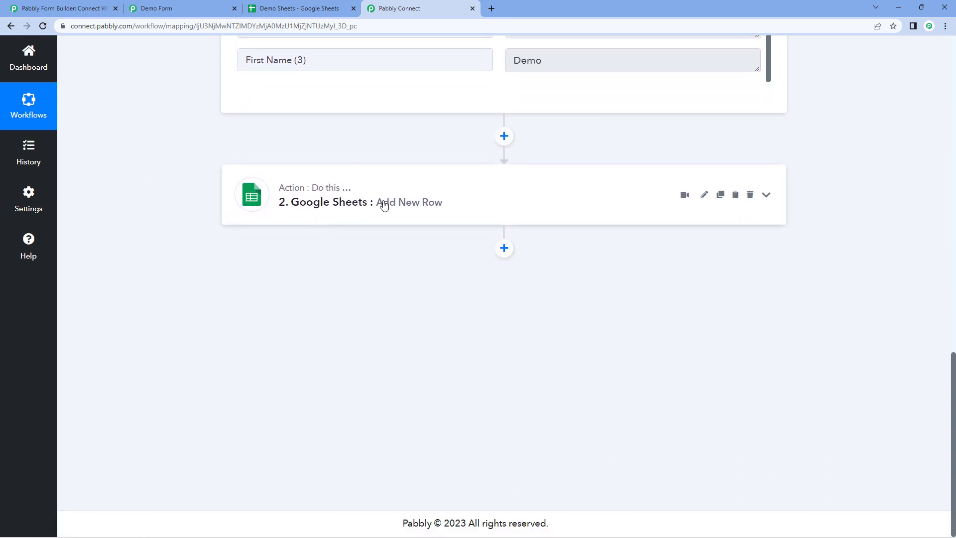
pyautogui.click(490, 197)
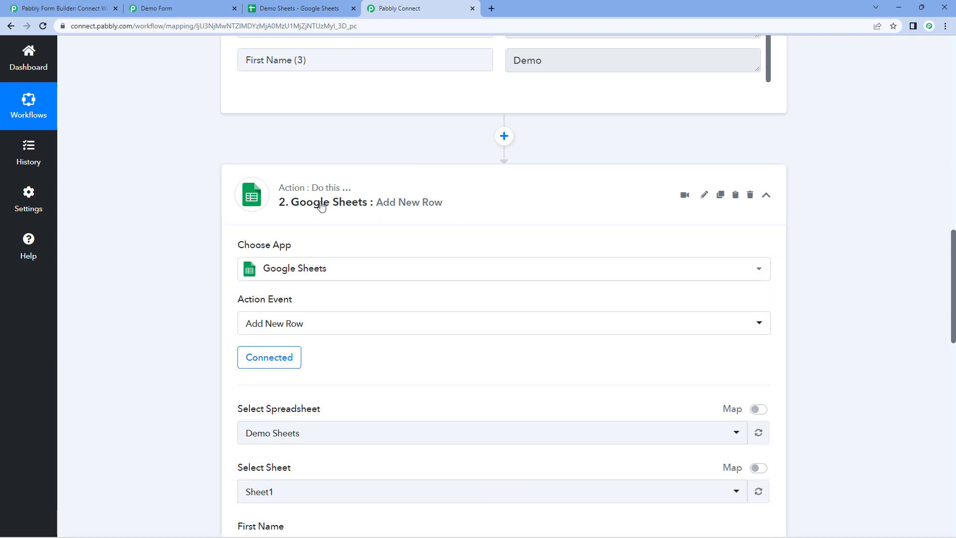
# - Scroll through the mapped Value fields to the empty Result field
pyautogui.scroll(-1, 200, 225)
pyautogui.scroll(-2, 284, 196)
pyautogui.scroll(-2, 248, 181)
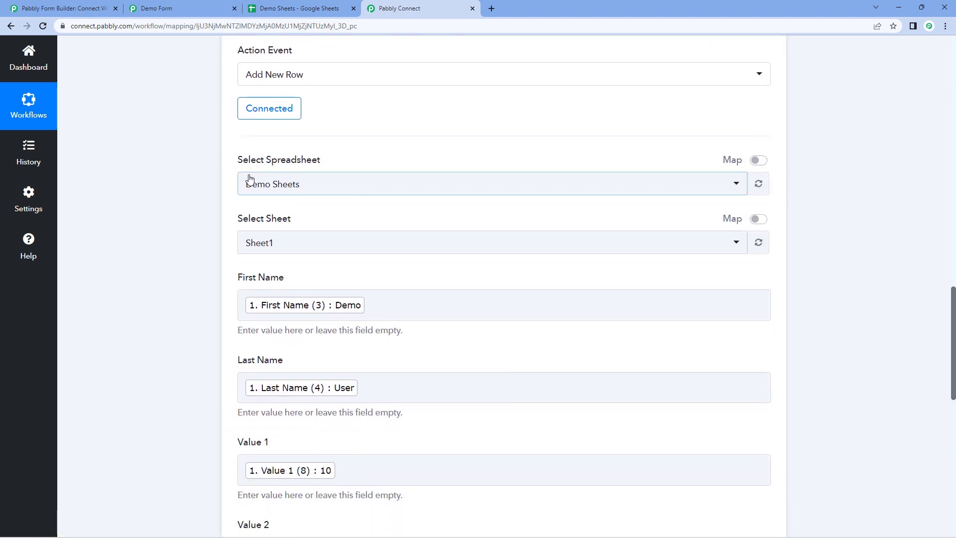
pyautogui.scroll(-2, 193, 202)
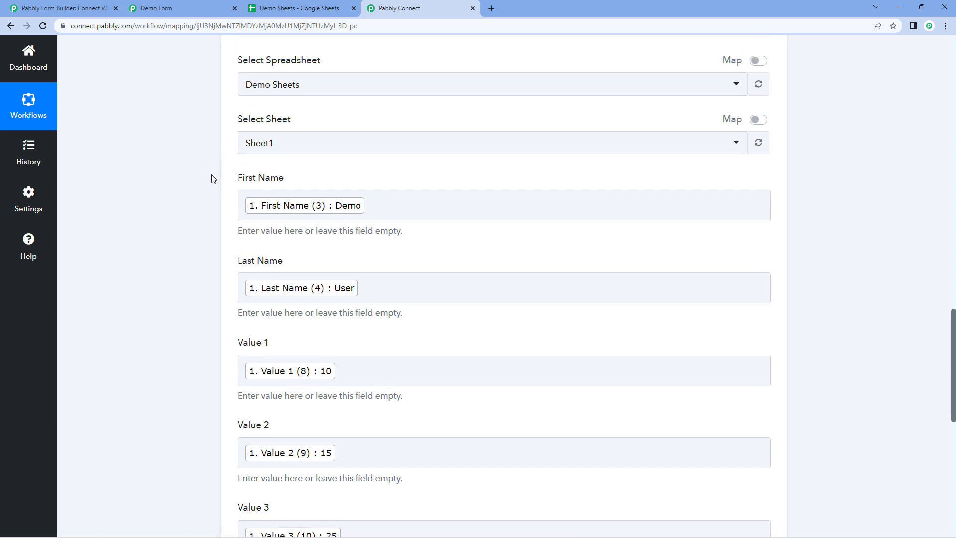
pyautogui.scroll(-4, 214, 184)
pyautogui.scroll(-2, 216, 194)
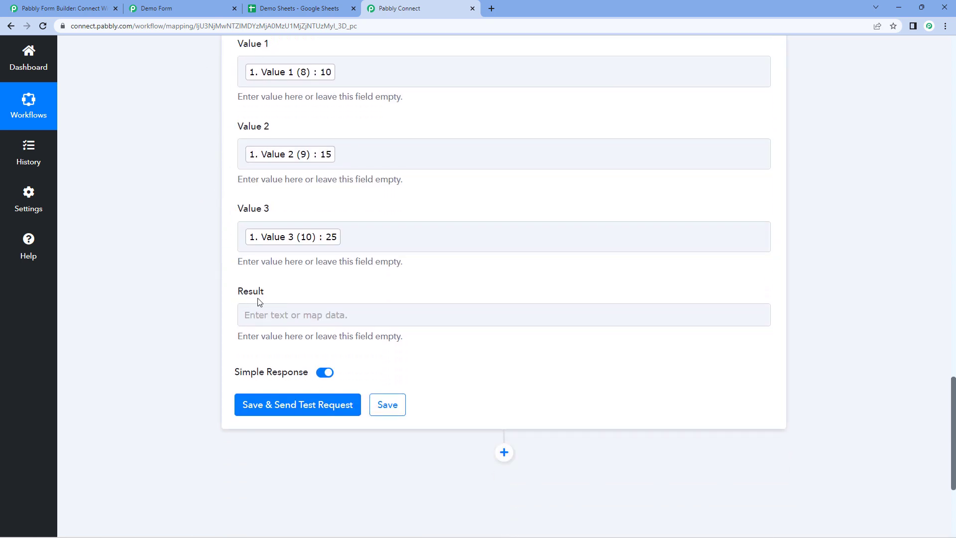
pyautogui.scroll(-1, 255, 294)
pyautogui.click(279, 268)
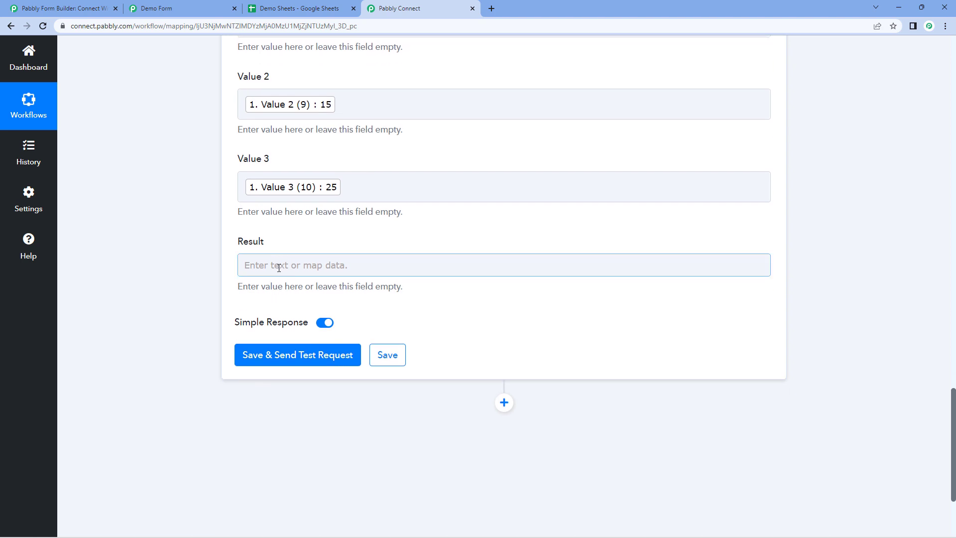
pyautogui.scroll(2, 279, 267)
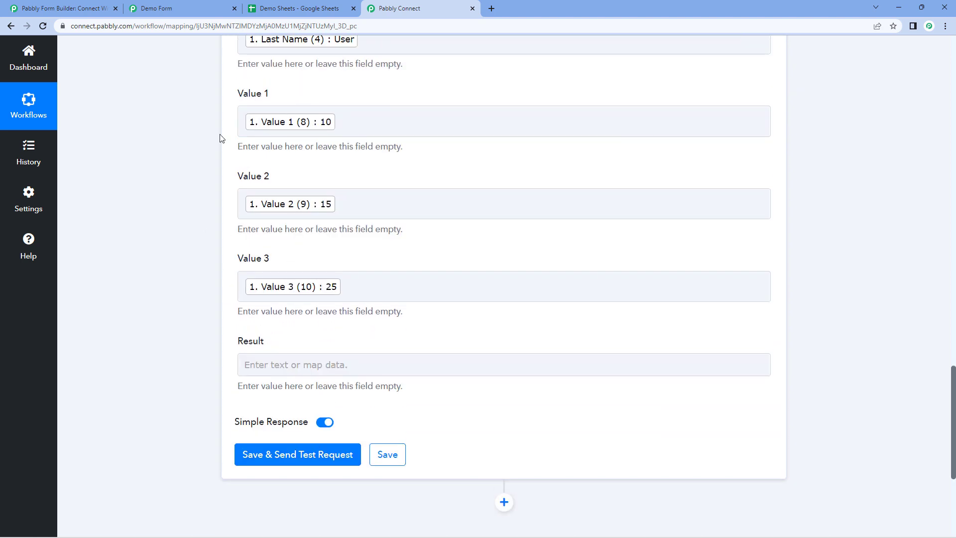
# - Start the Result field with =sum( and insert the Value 1 form tag
pyautogui.click(263, 375)
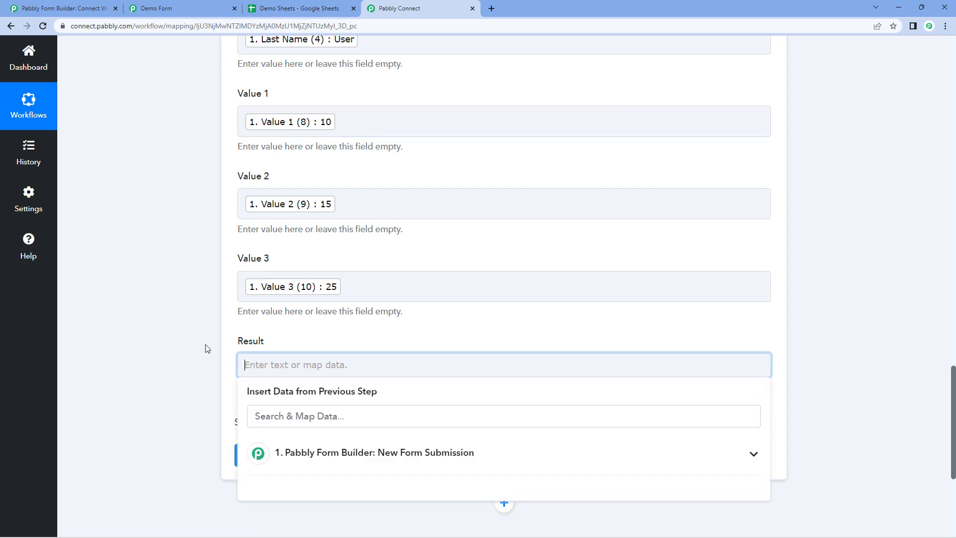
pyautogui.write('=sum(')
pyautogui.scroll(-3, 209, 343)
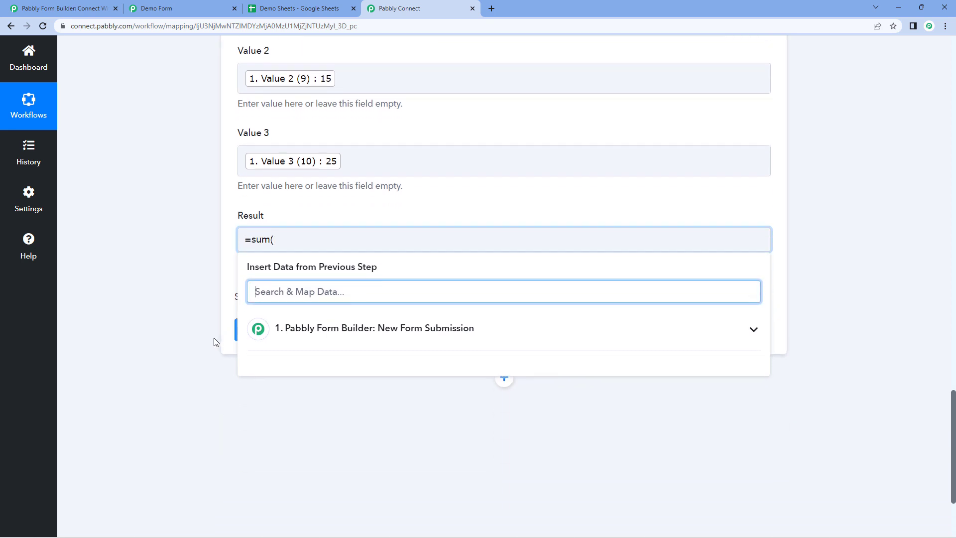
pyautogui.click(373, 304)
pyautogui.scroll(-1, 330, 398)
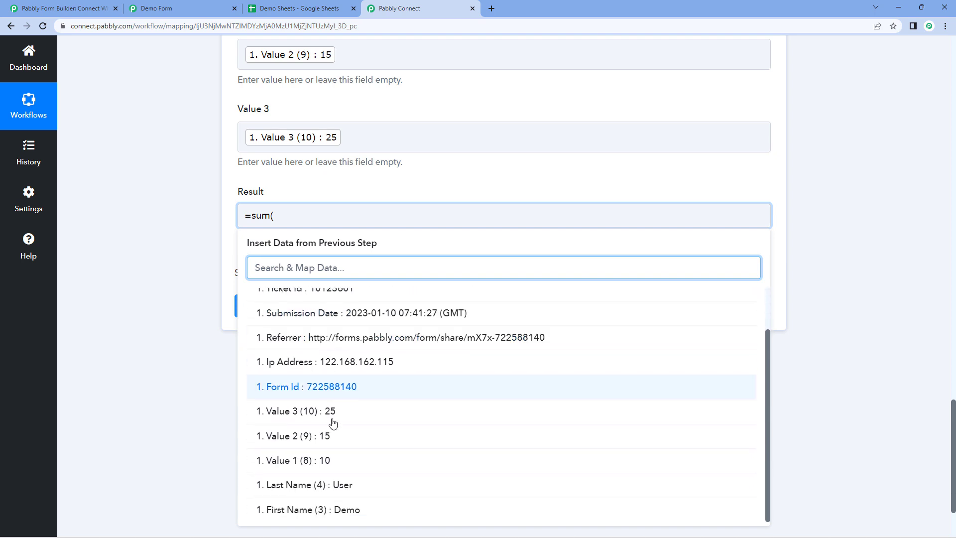
pyautogui.click(331, 461)
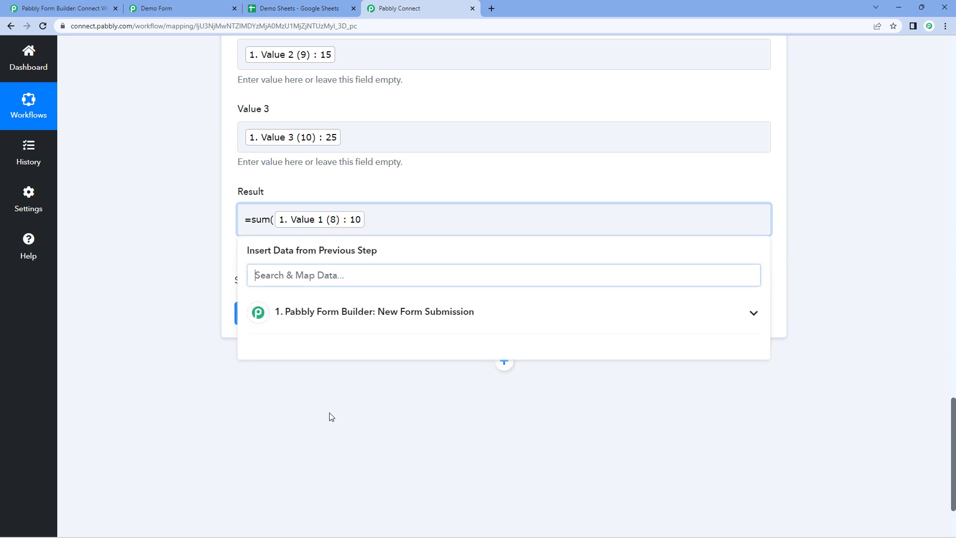
# - Add the Value 2 and Value 3 tags, comma-separated, and close the formula with )
pyautogui.click(351, 307)
pyautogui.scroll(-1, 331, 391)
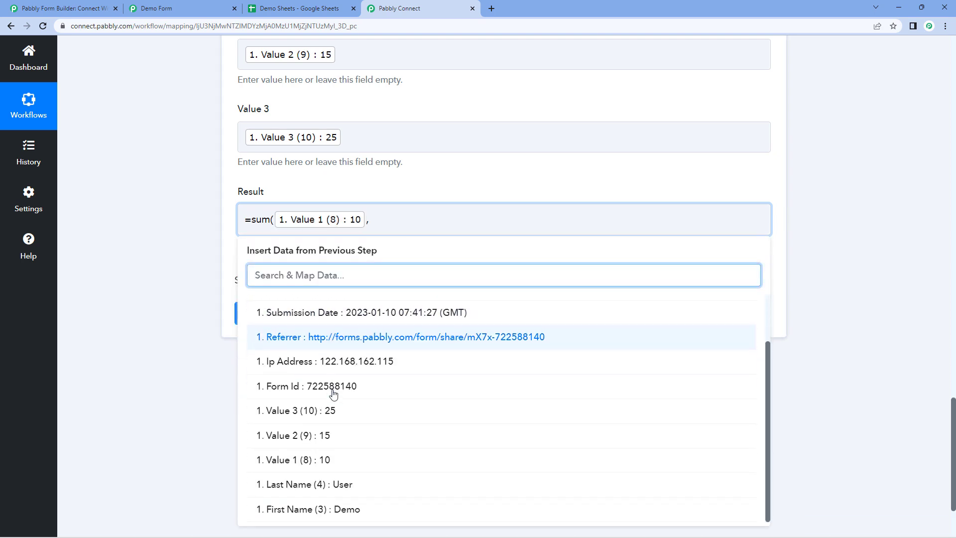
pyautogui.click(320, 436)
pyautogui.write(',')
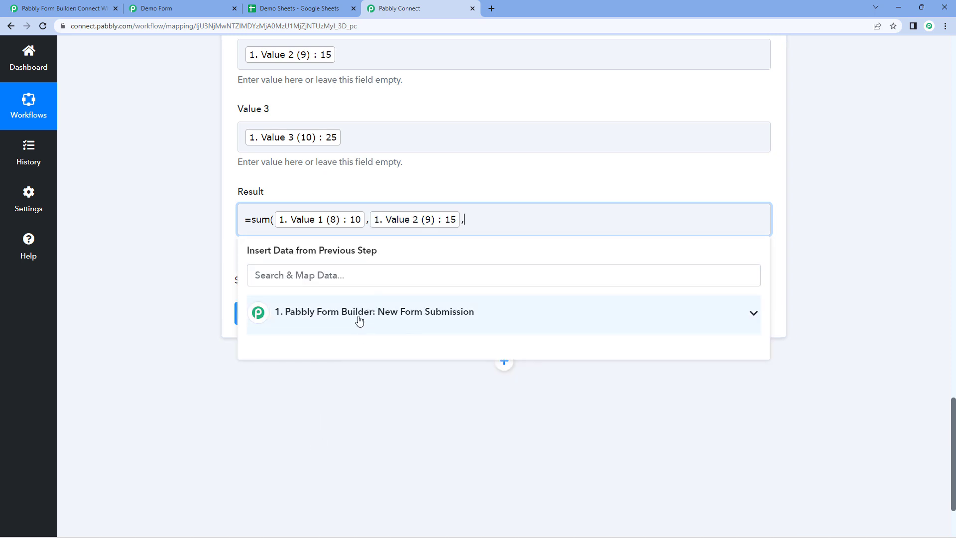
pyautogui.click(359, 319)
pyautogui.scroll(-1, 338, 383)
pyautogui.click(331, 418)
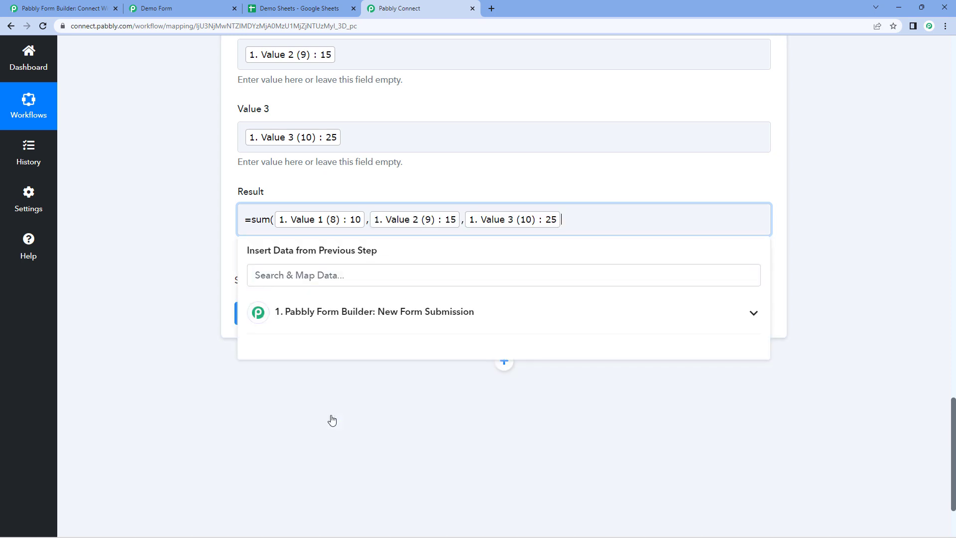
pyautogui.write(')')
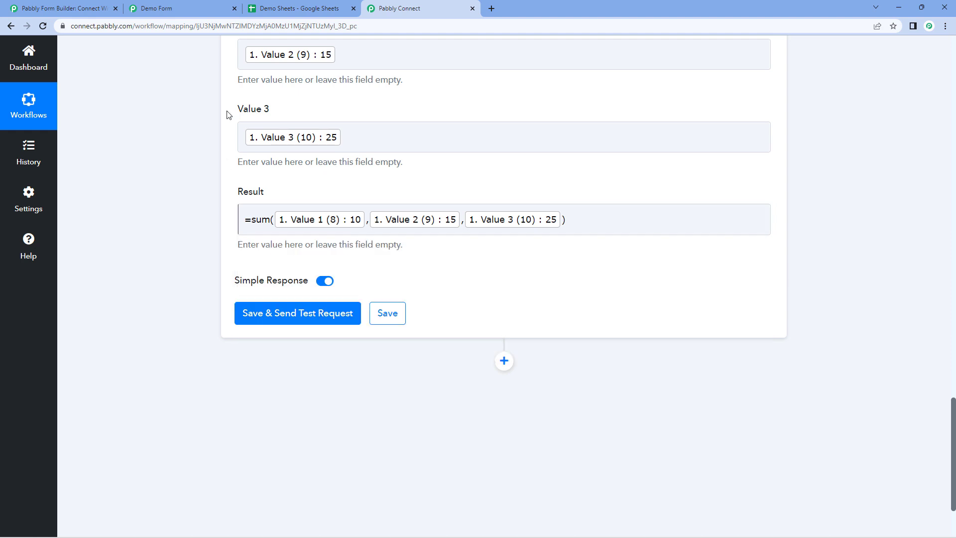
pyautogui.click(161, 230)
pyautogui.click(215, 6)
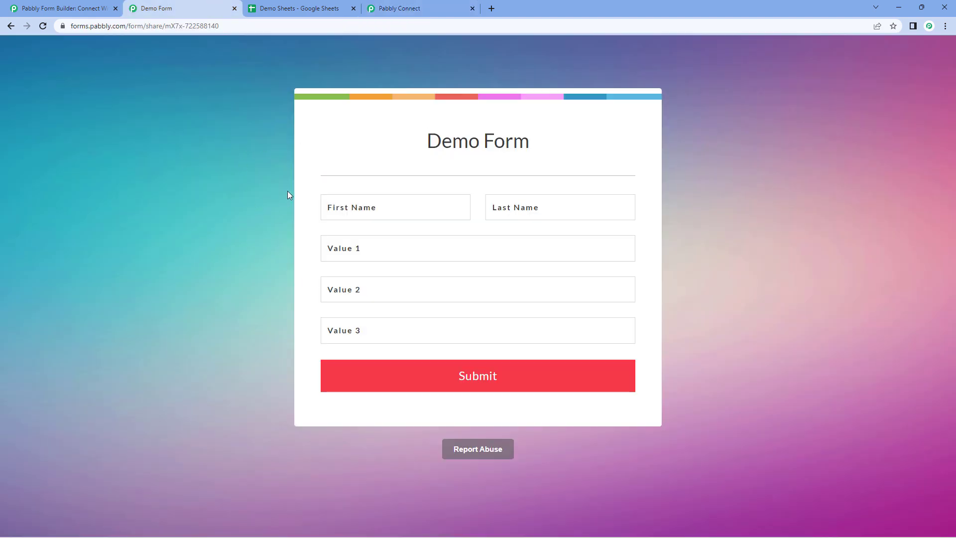
# - Confirm Demo Sheets cells B3 and F2 are empty, then return to Pabbly Connect
pyautogui.click(329, 8)
pyautogui.click(110, 163)
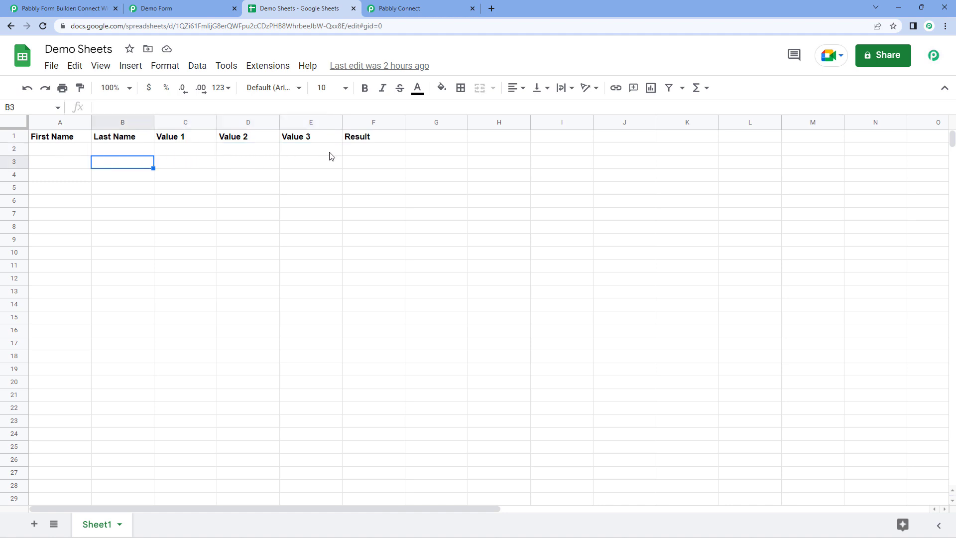
pyautogui.click(367, 151)
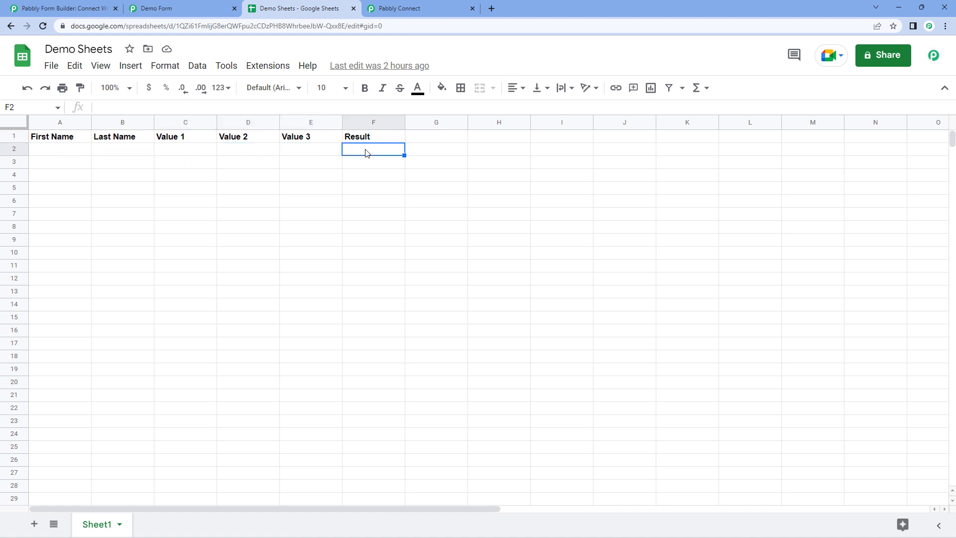
pyautogui.click(418, 6)
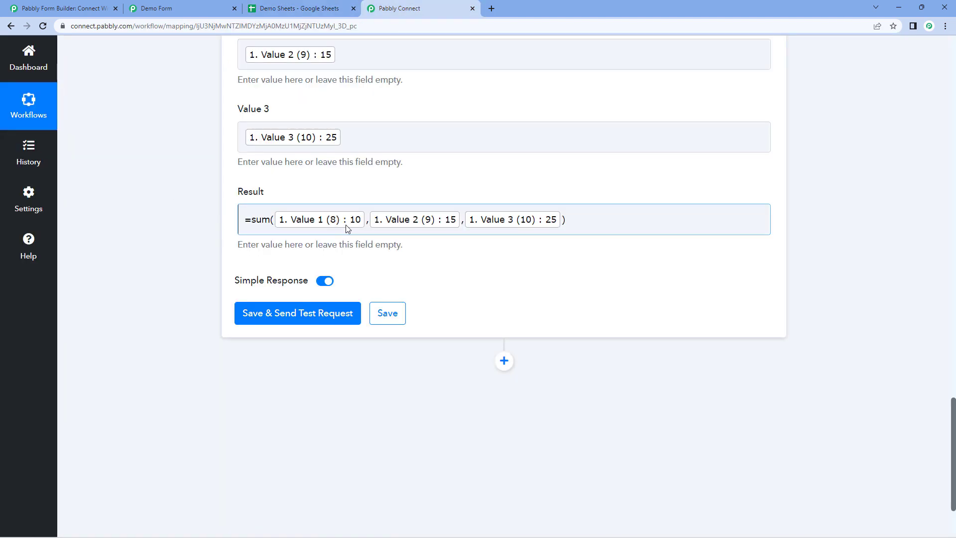
# - Save & Send Test Request, then view row 2 (Demo, User, 10, 15, 25, 50) in Demo Sheets
pyautogui.click(296, 318)
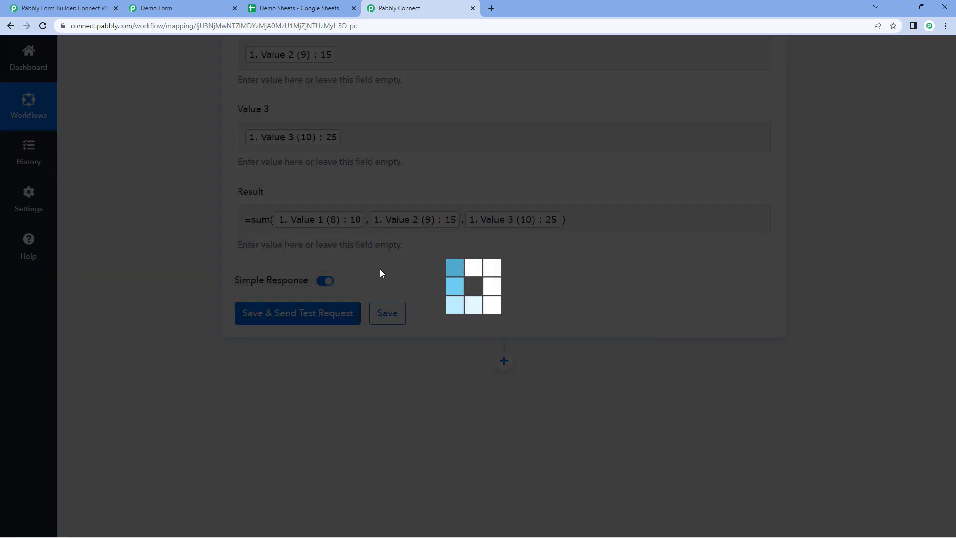
pyautogui.scroll(-1, 384, 265)
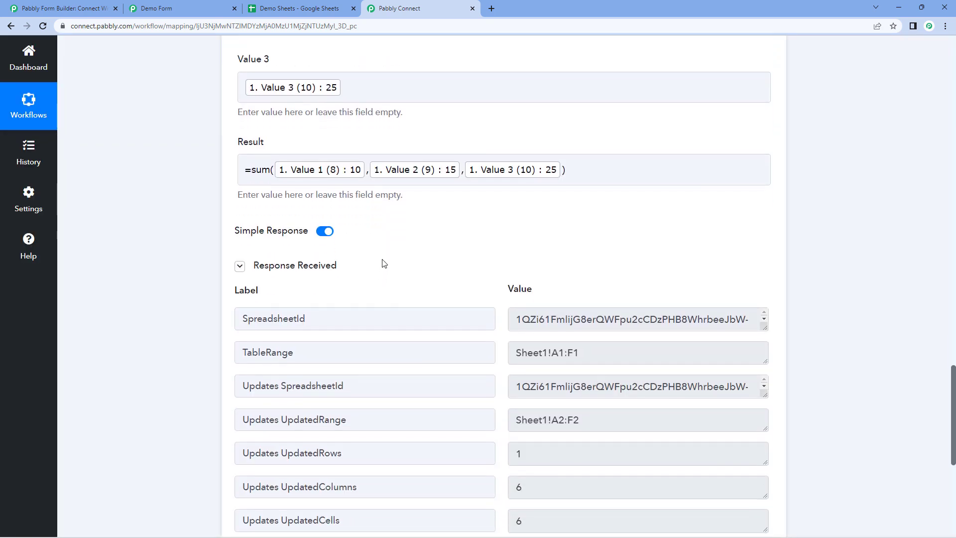
pyautogui.scroll(-1, 383, 264)
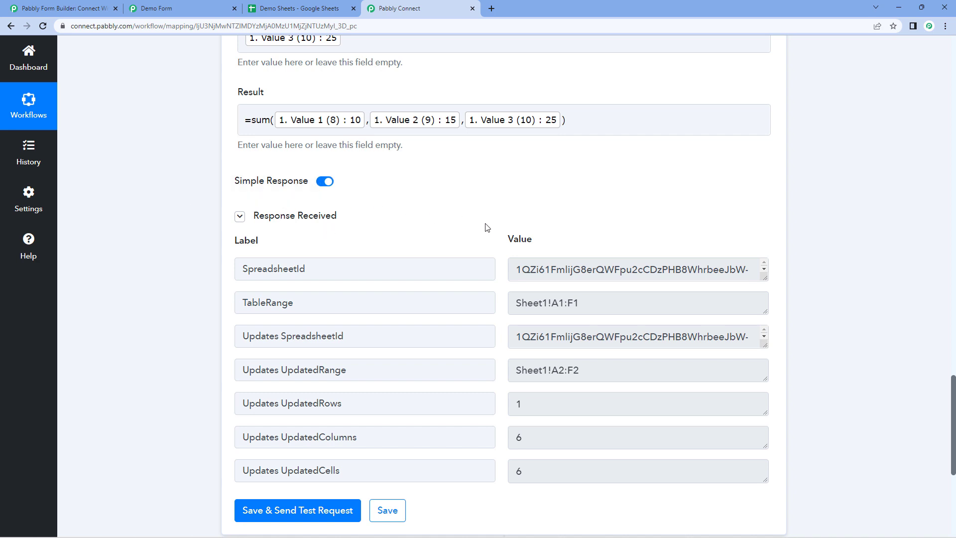
pyautogui.click(288, 8)
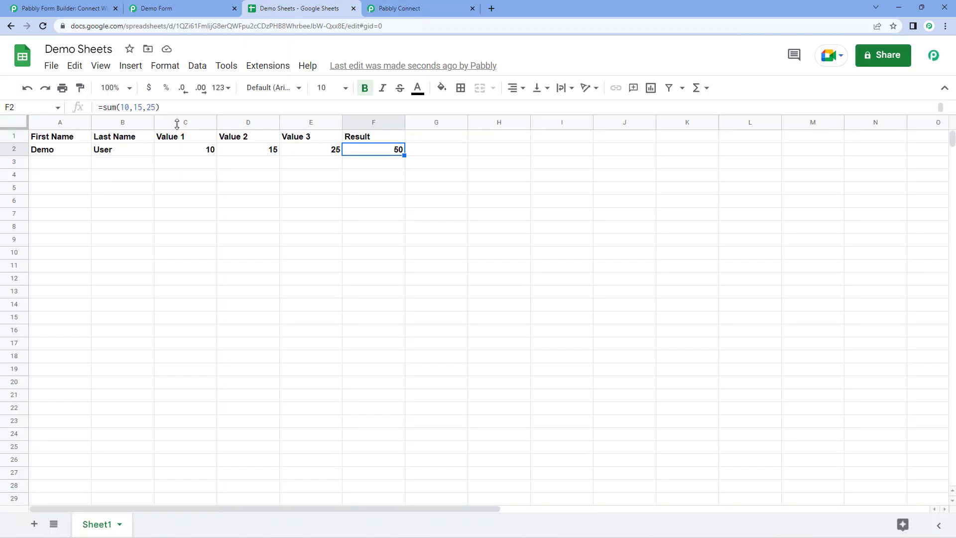
# - Unbold row 2 and inspect cells A2 through E2
pyautogui.click(20, 147)
pyautogui.hotkey('ctrl', 'b')
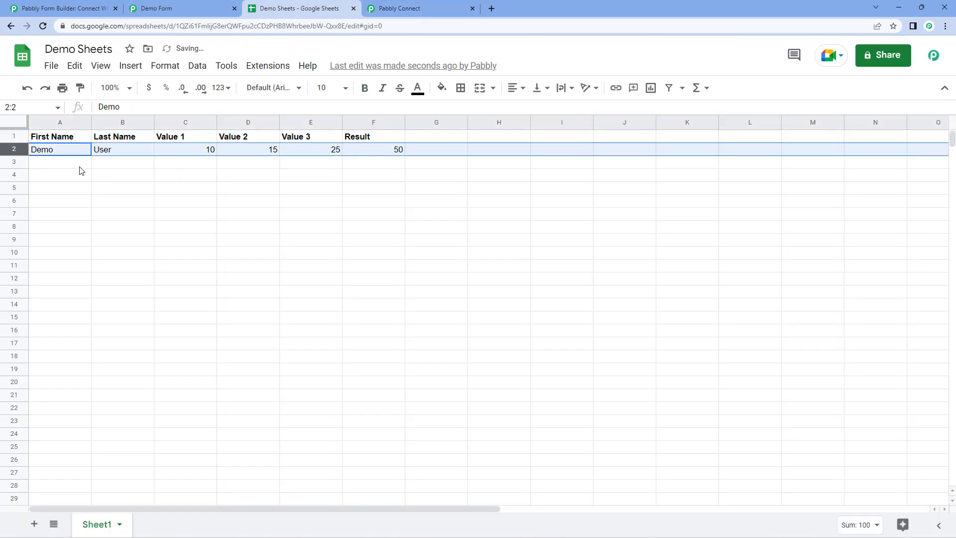
pyautogui.click(58, 149)
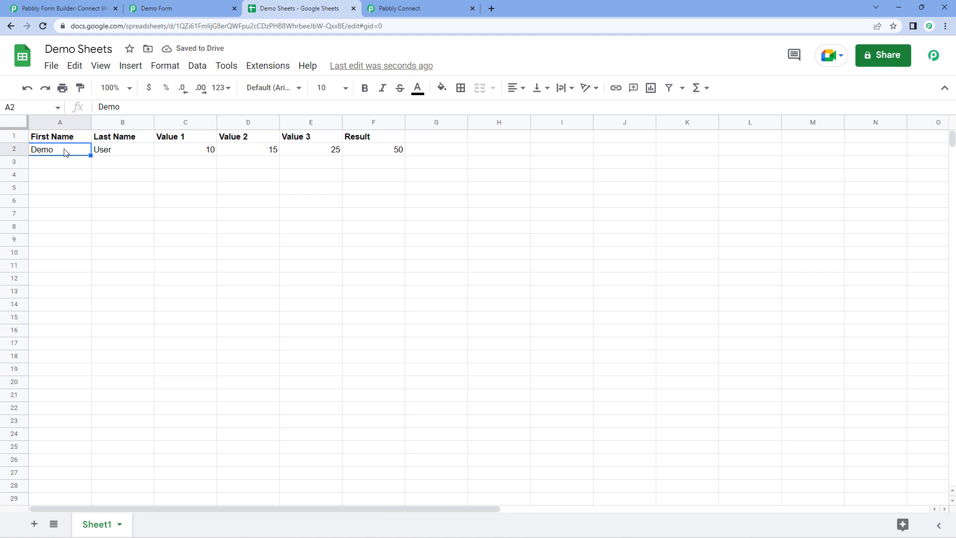
pyautogui.click(115, 151)
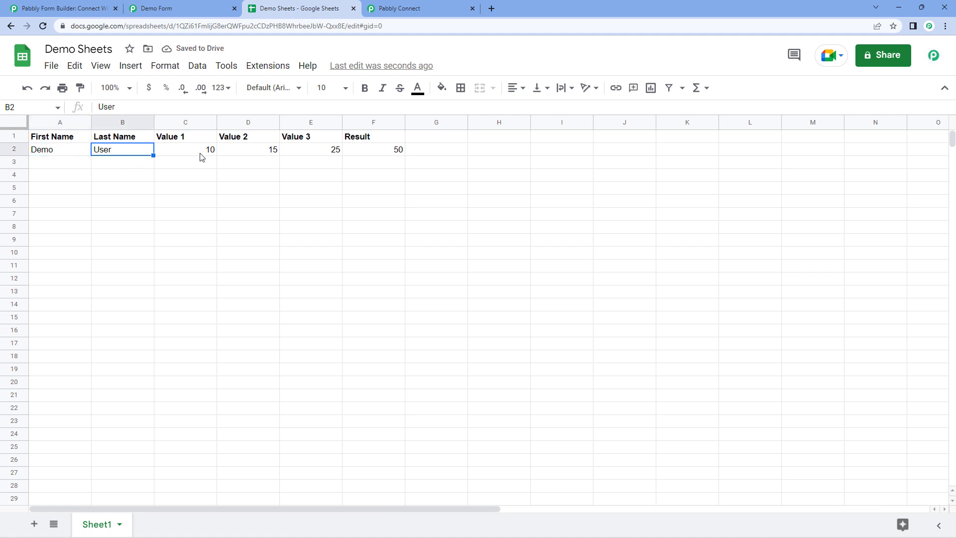
pyautogui.moveTo(201, 152); pyautogui.dragTo(336, 151)
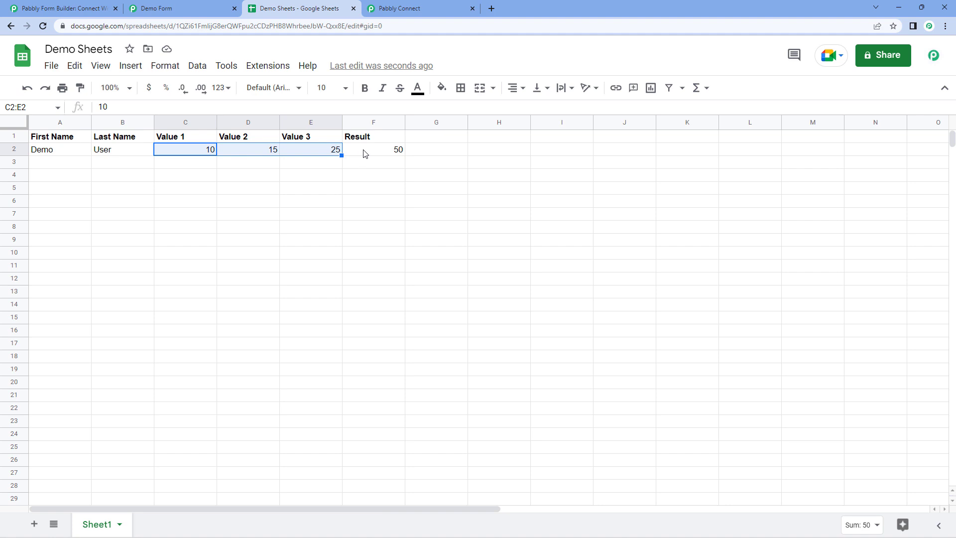
# - Inspect F2's =sum(10,15,25) formula, discard the edit, and return to Pabbly Connect
pyautogui.click(377, 152)
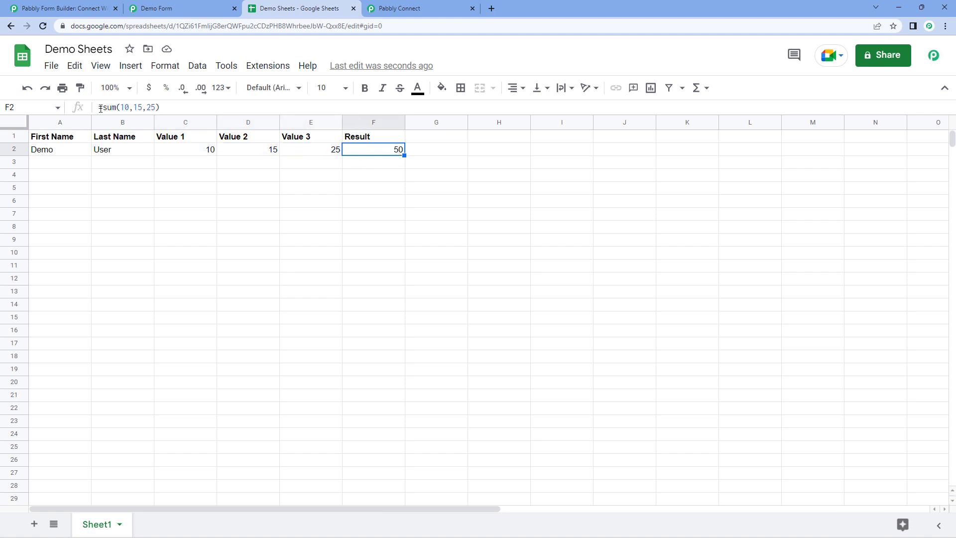
pyautogui.moveTo(146, 107); pyautogui.dragTo(159, 107)
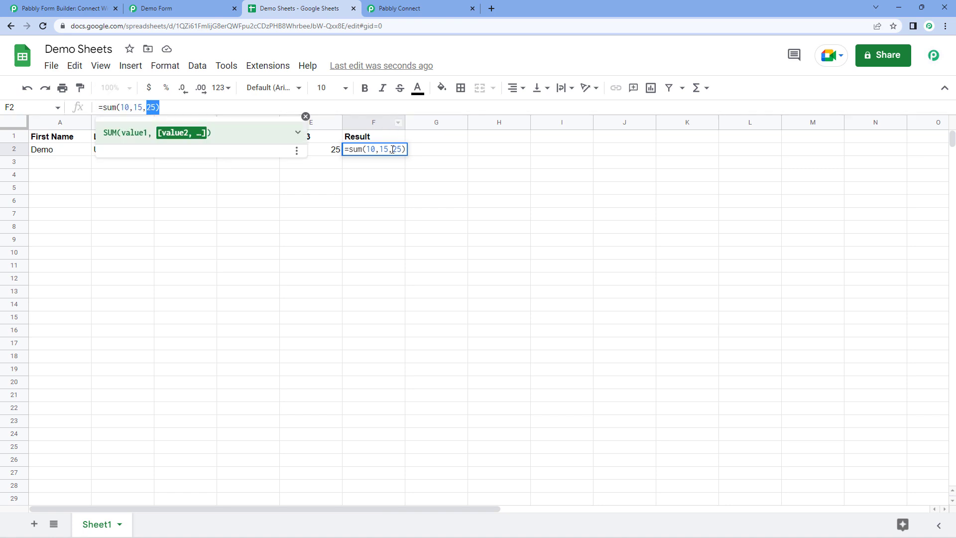
pyautogui.click(337, 167)
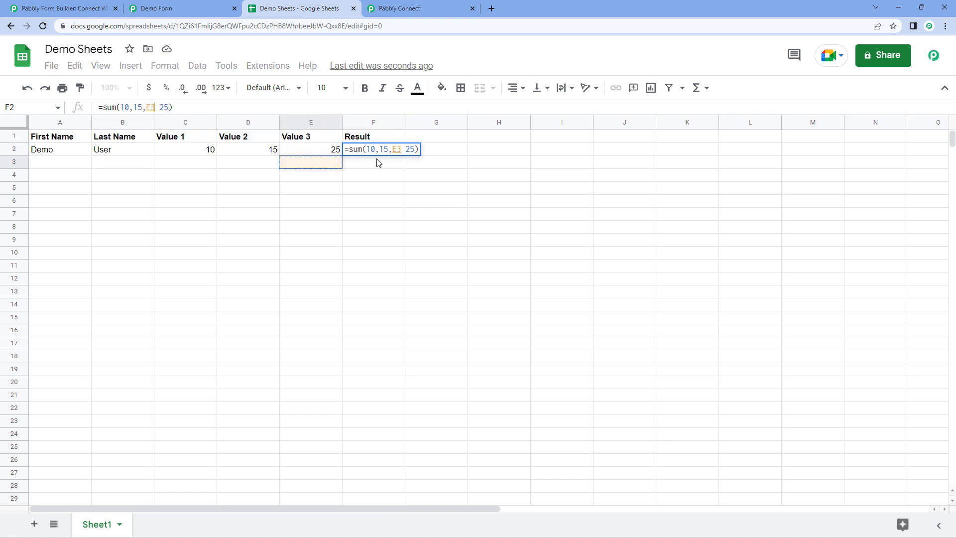
pyautogui.press('Escape')
pyautogui.click(399, 7)
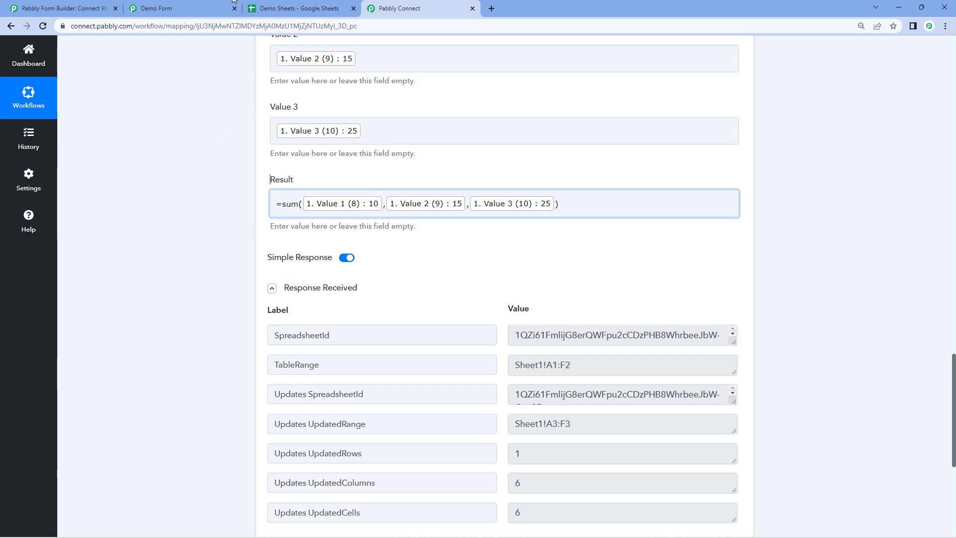
# - Switch between Demo Sheets and Pabbly Connect, then bring up the Demo Form page
pyautogui.click(269, 8)
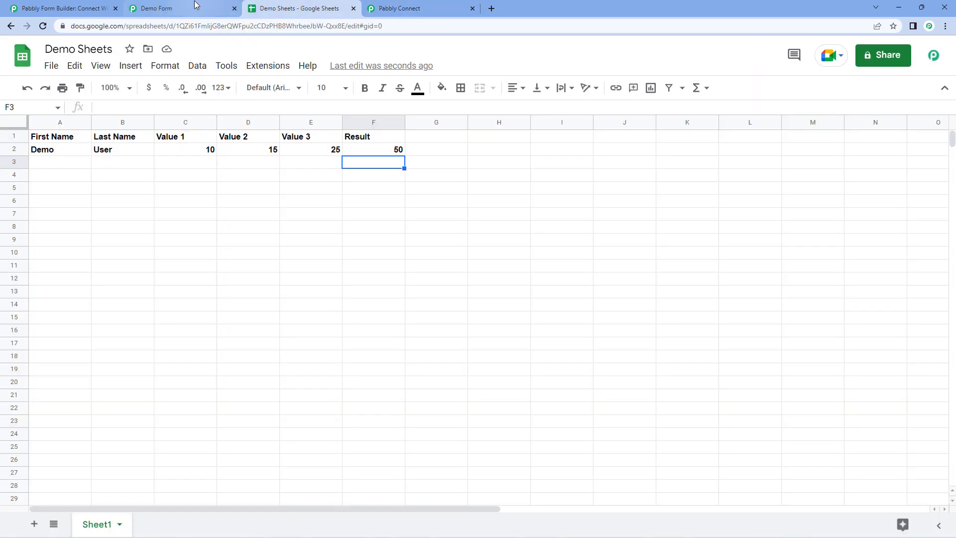
pyautogui.click(411, 8)
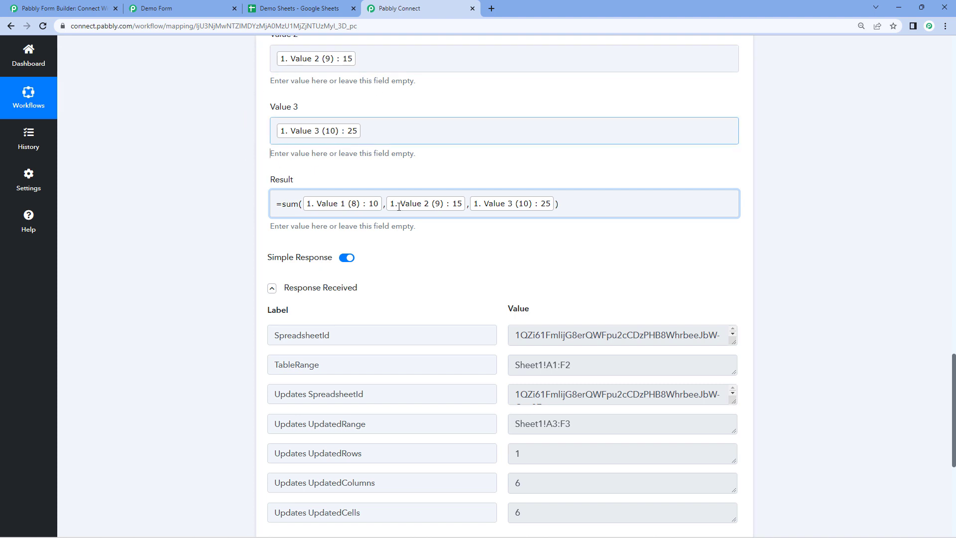
pyautogui.click(313, 9)
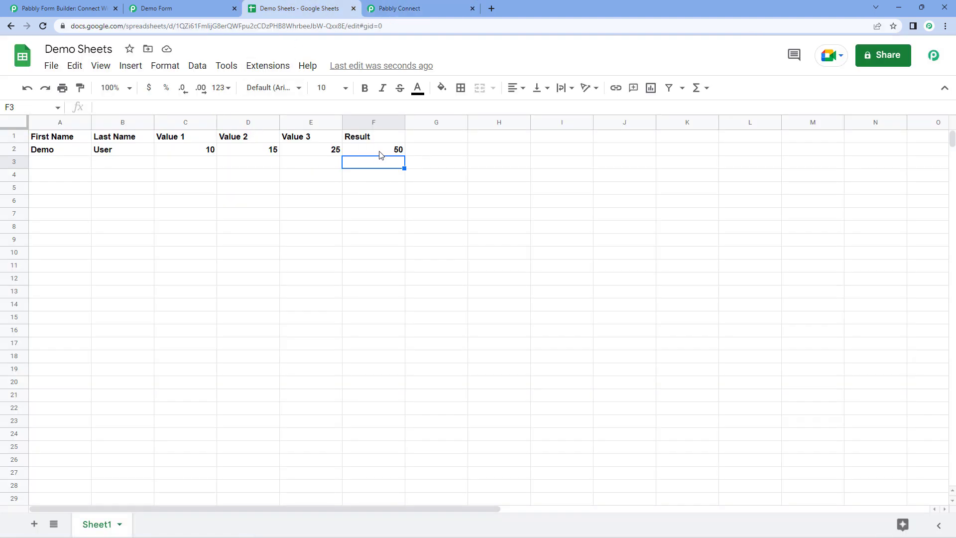
pyautogui.click(419, 7)
pyautogui.click(175, 3)
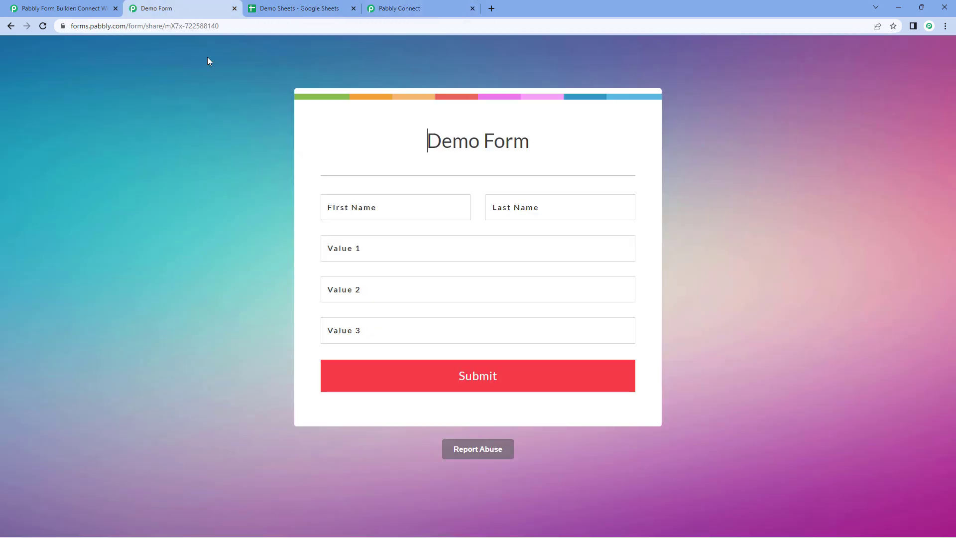
# - Fill the Demo Form with Test, User, 17, 45, 100 and submit it
pyautogui.click(354, 206)
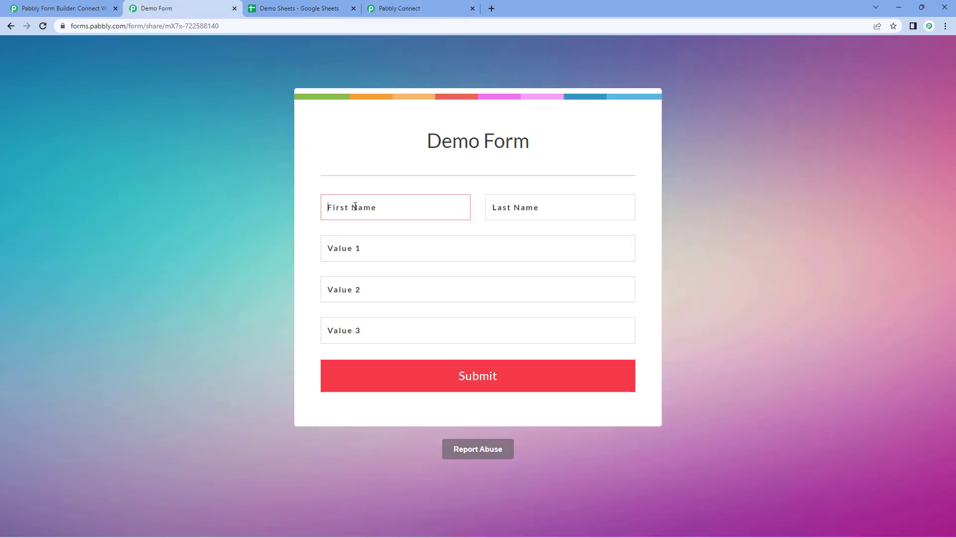
pyautogui.write('Test')
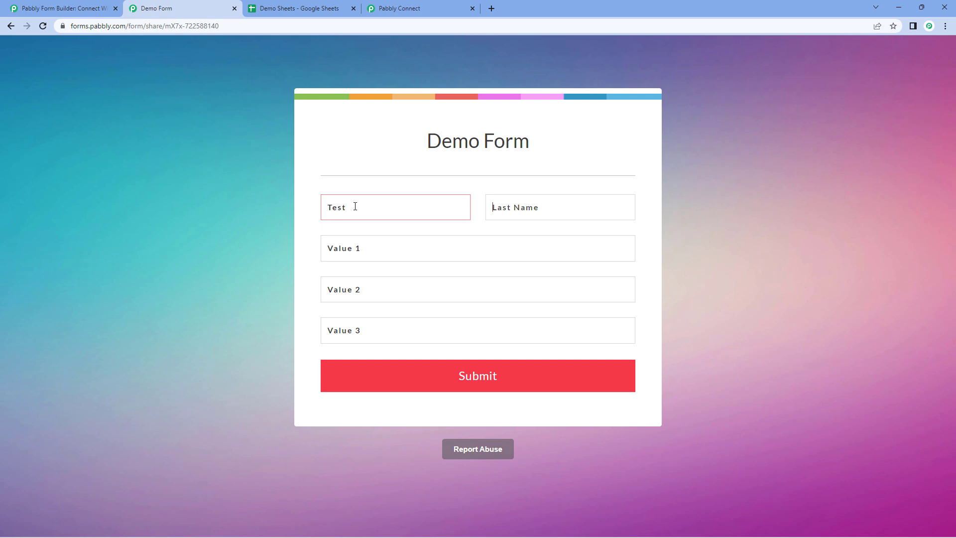
pyautogui.press('Tab')
pyautogui.write('Use')
pyautogui.write('1')
pyautogui.press('Tab')
pyautogui.write('45')
pyautogui.press('Tab')
pyautogui.write('1')
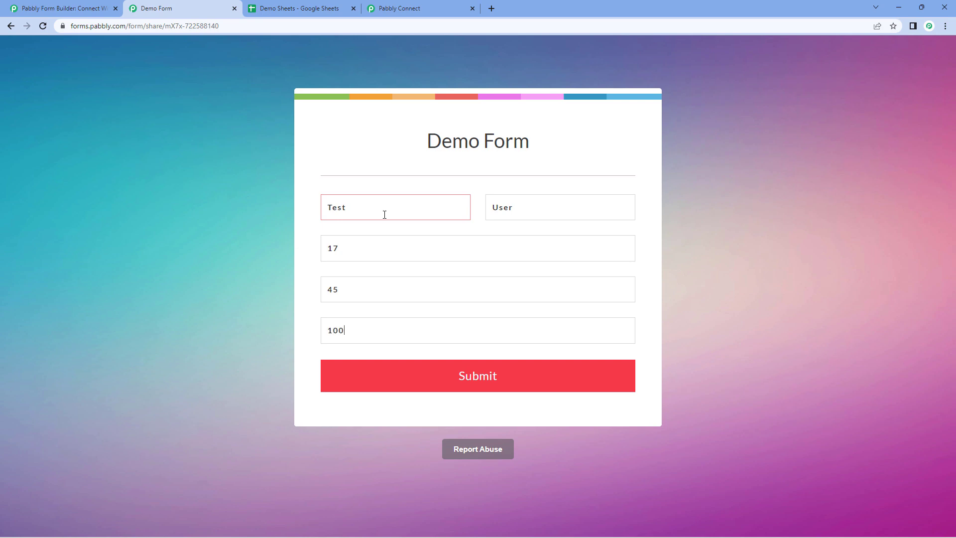
pyautogui.click(493, 377)
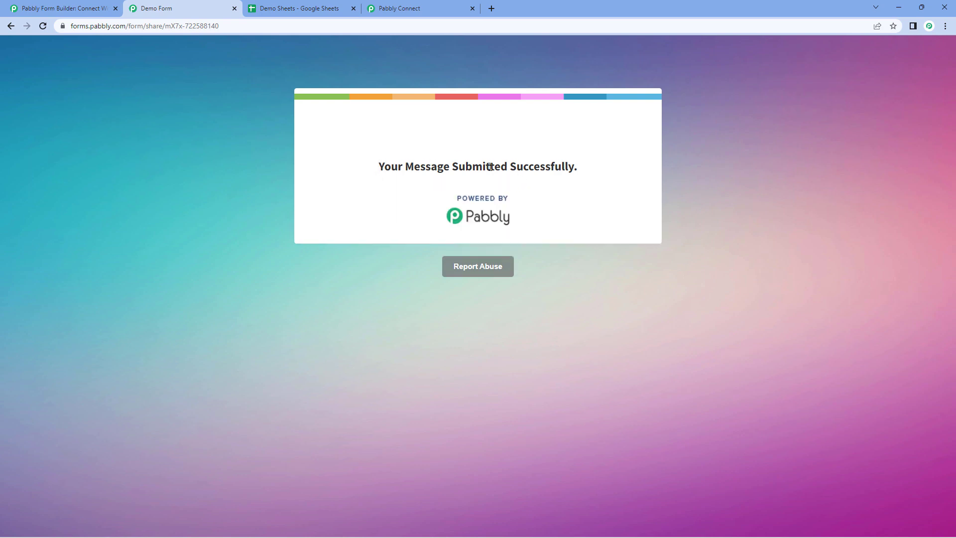
pyautogui.click(414, 8)
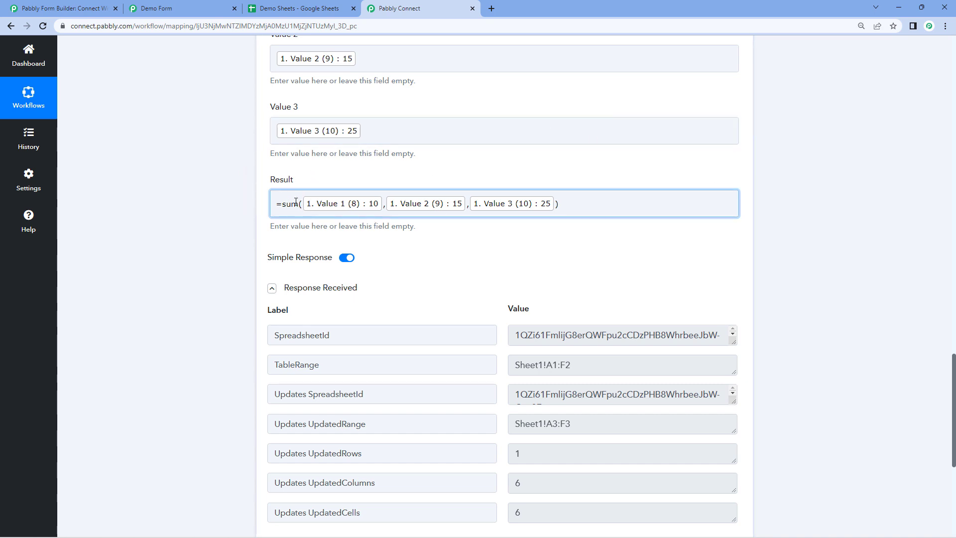
# - Verify Demo Sheets row 3: Test, User, 17, 45, 100 summing to 162 in F3
pyautogui.click(265, 9)
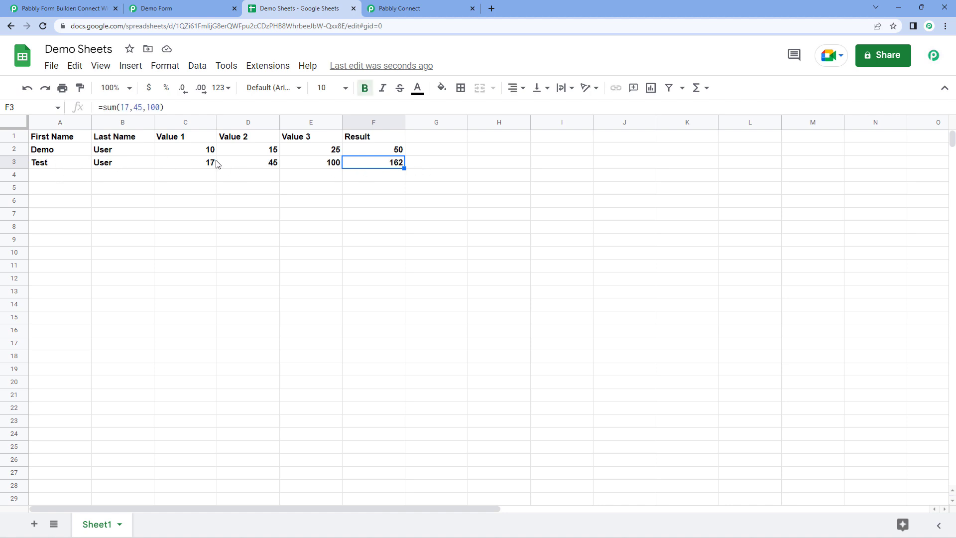
pyautogui.click(65, 163)
pyautogui.click(125, 162)
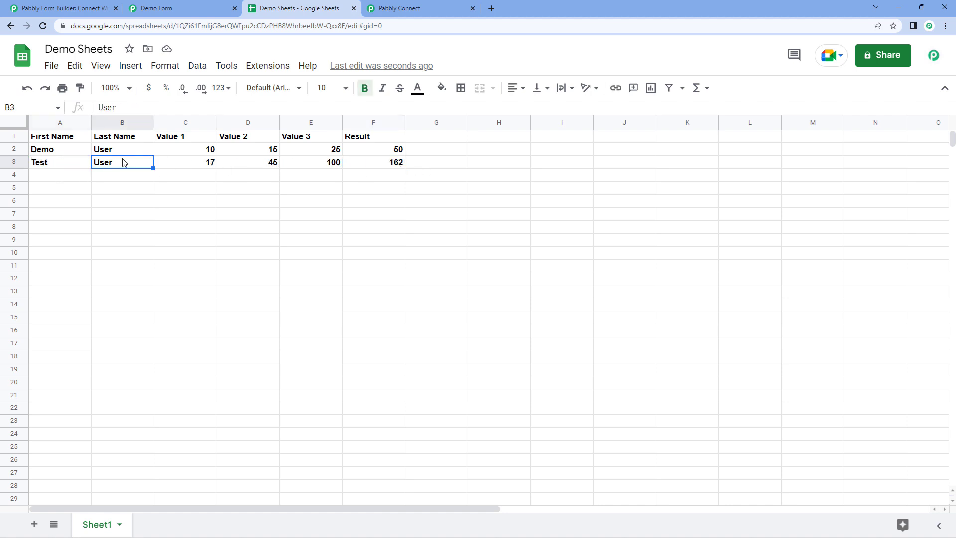
pyautogui.moveTo(187, 167); pyautogui.dragTo(316, 167)
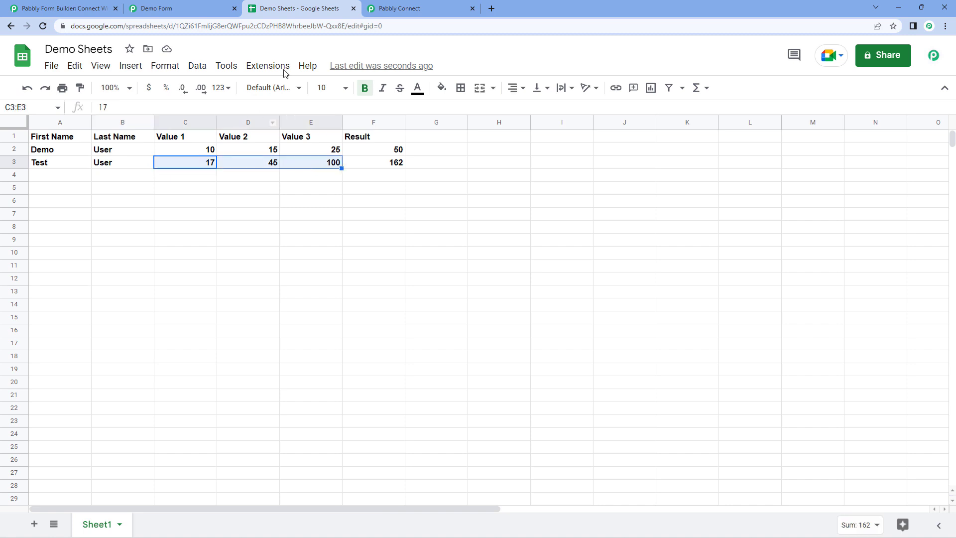
pyautogui.click(362, 165)
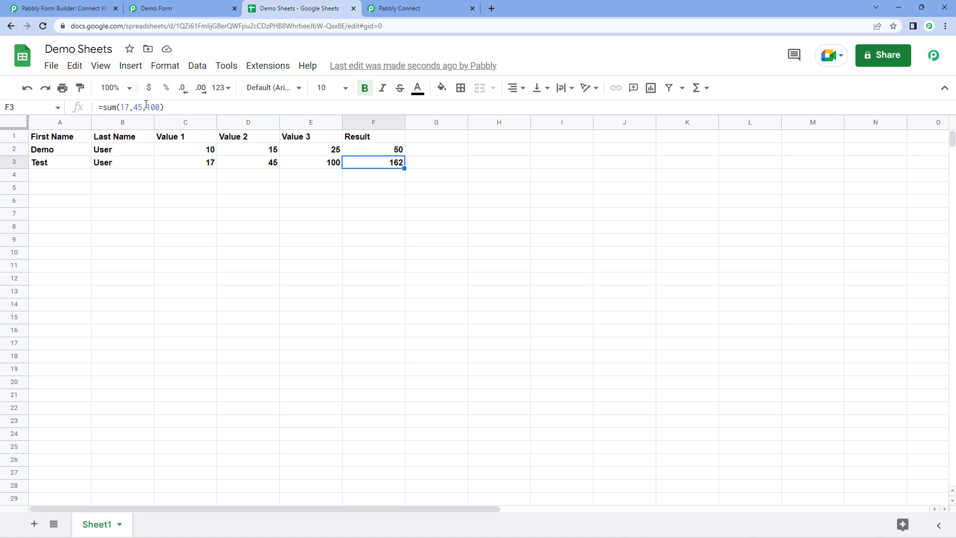
pyautogui.click(179, 7)
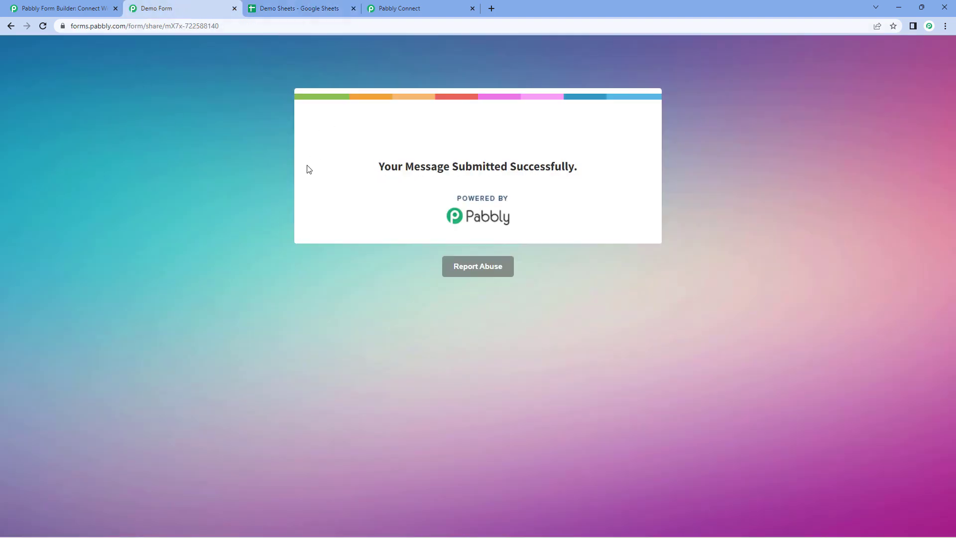
# - Unbold Demo Sheets rows 2–3 and compare the sheet with the Pabbly Connect workflow
pyautogui.click(403, 7)
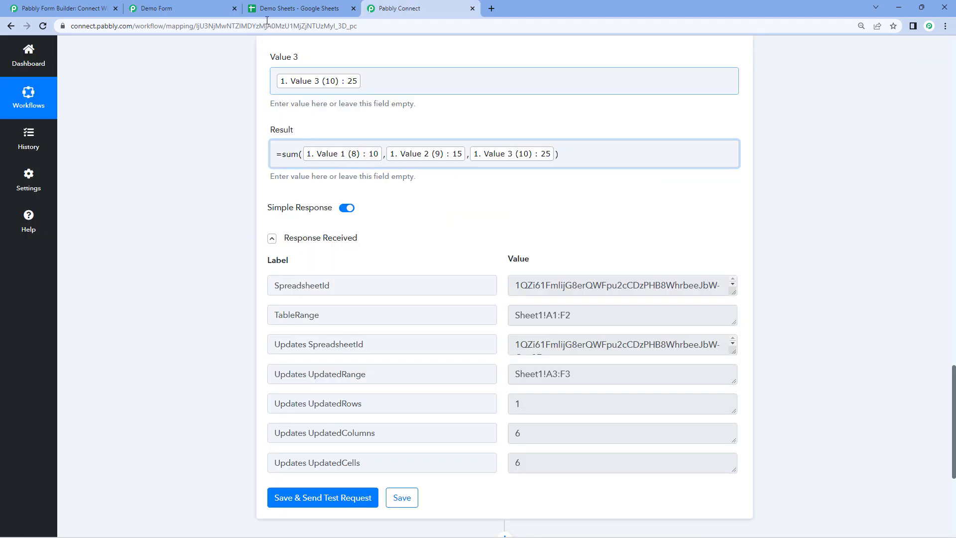
pyautogui.click(286, 6)
pyautogui.moveTo(23, 152); pyautogui.dragTo(17, 160)
pyautogui.hotkey('ctrl', 'b')
pyautogui.click(173, 179)
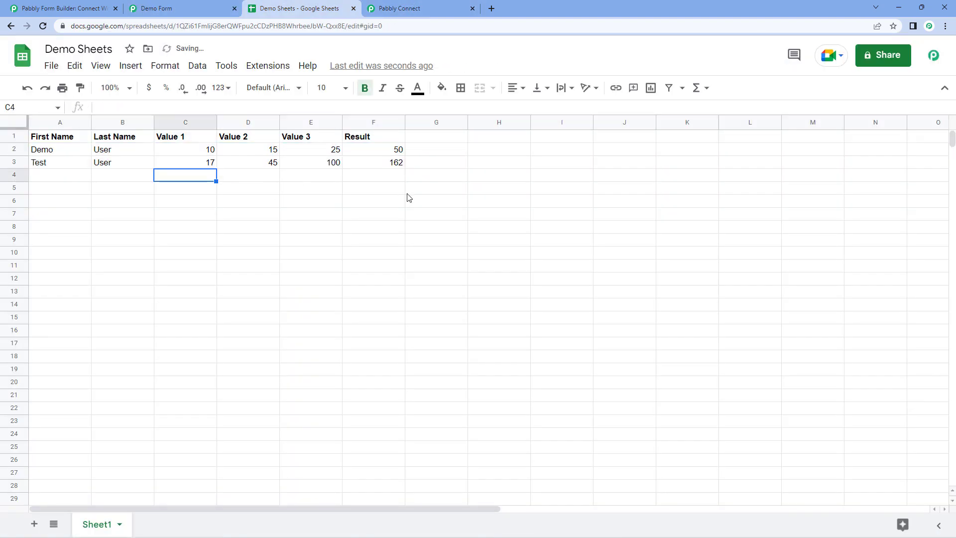
pyautogui.click(421, 7)
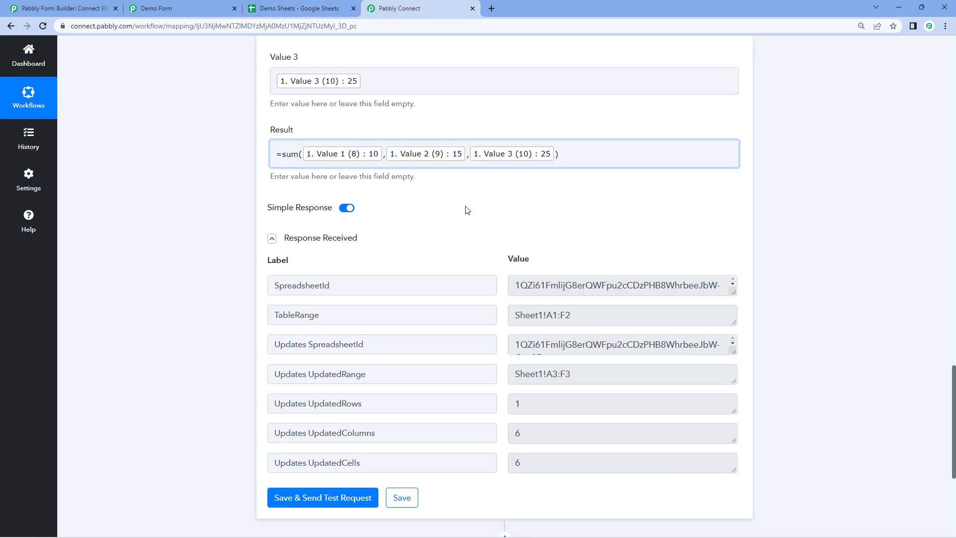
pyautogui.click(308, 7)
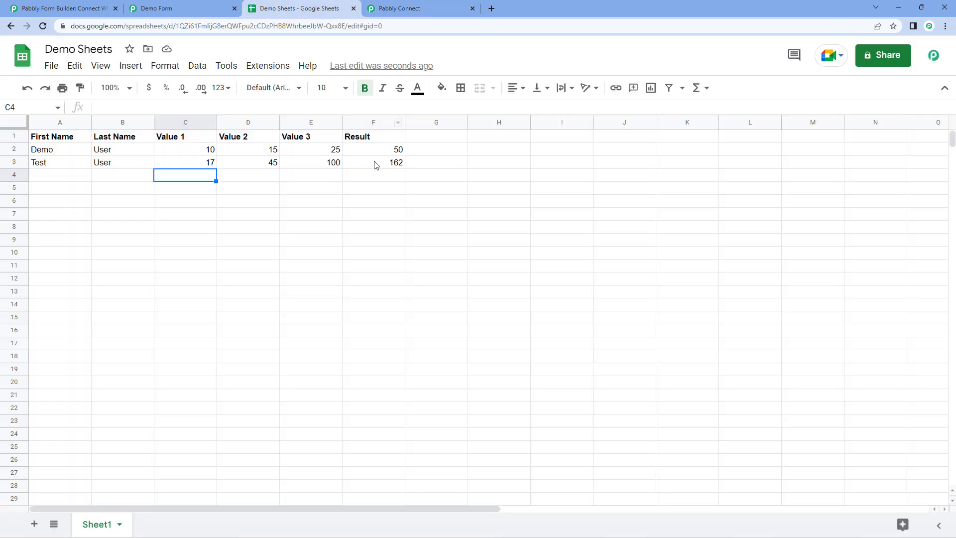
pyautogui.click(423, 10)
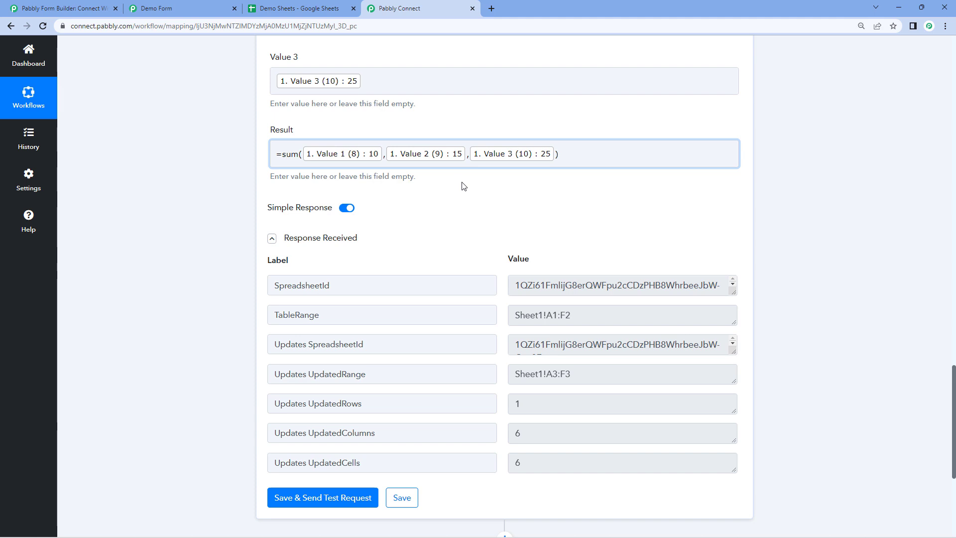
# - Insert a Number Formatter action step, found by searching 'Numb', before Add New Row
pyautogui.scroll(13, 464, 186)
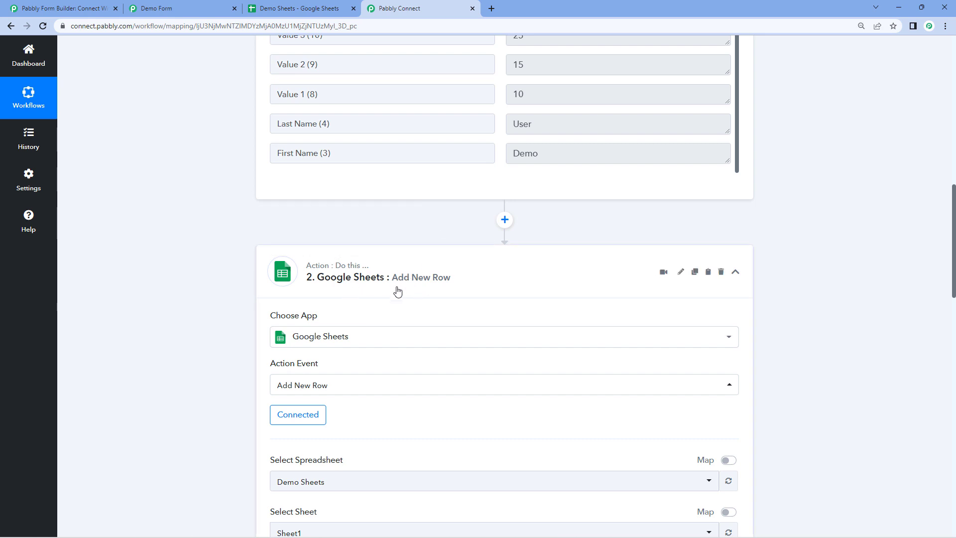
pyautogui.click(505, 219)
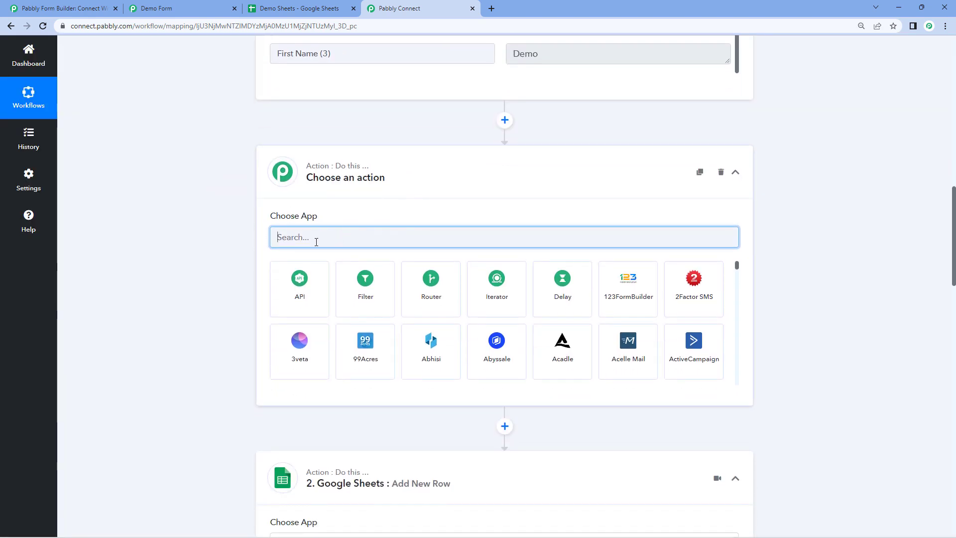
pyautogui.write('Number')
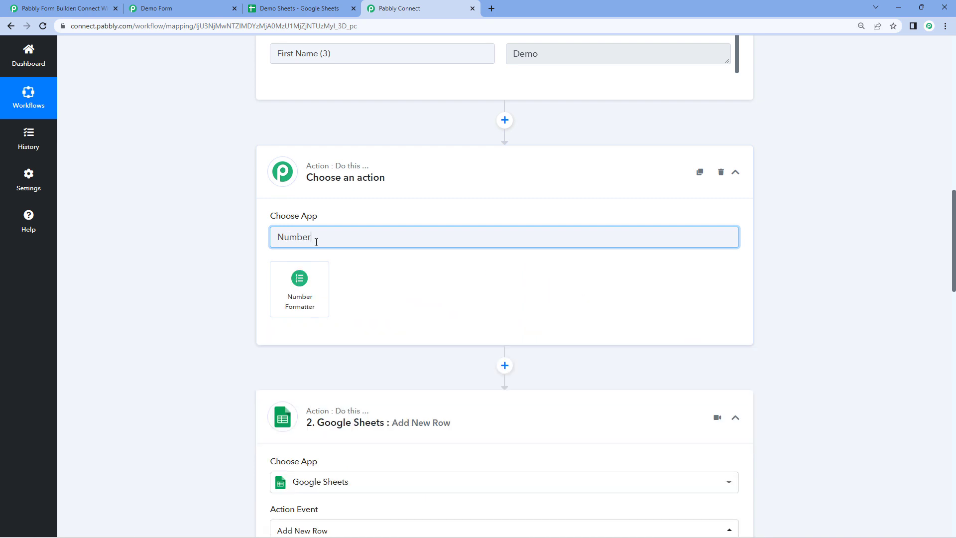
pyautogui.click(313, 285)
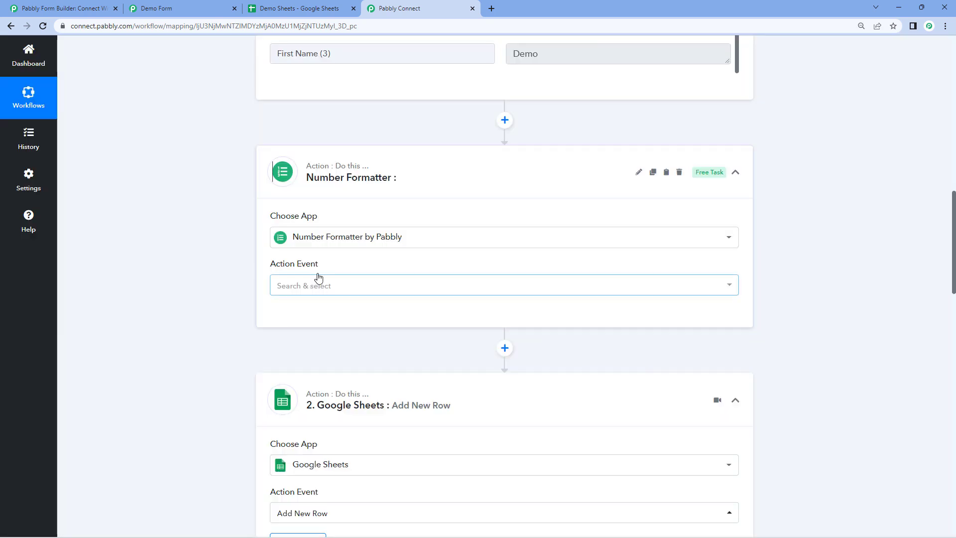
pyautogui.click(343, 283)
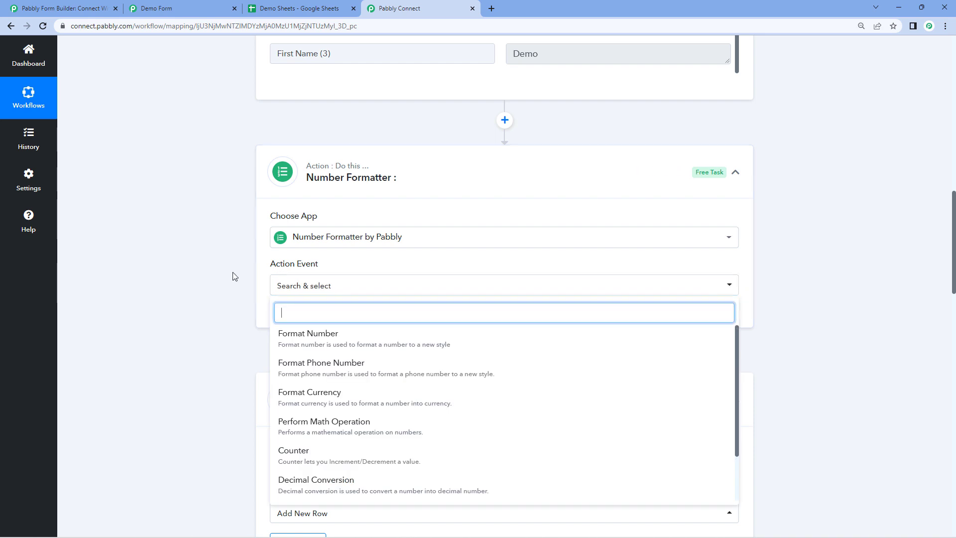
pyautogui.scroll(-3, 342, 268)
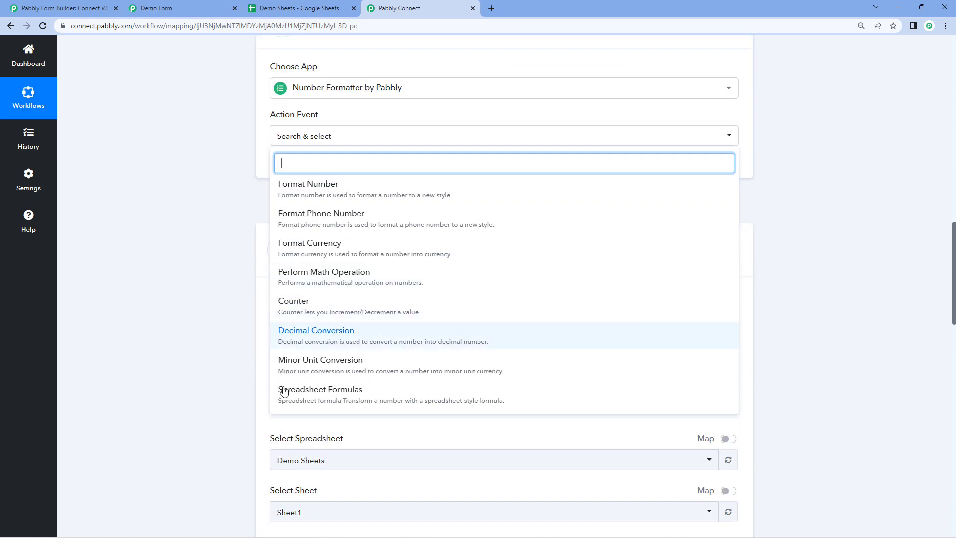
# - Switch the Number Formatter to the Spreadsheet Formulas event, connect it, and focus the empty Formula field
pyautogui.click(372, 396)
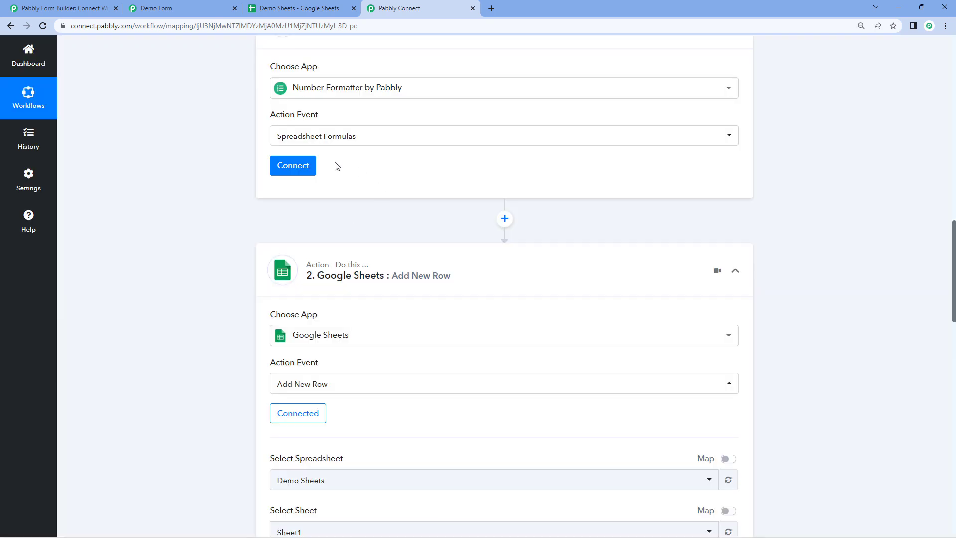
pyautogui.click(305, 166)
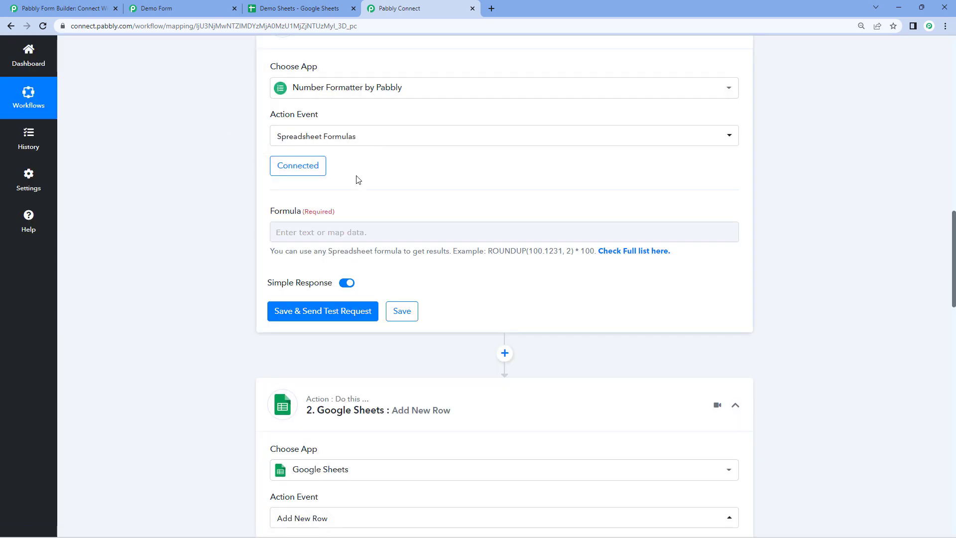
pyautogui.click(358, 228)
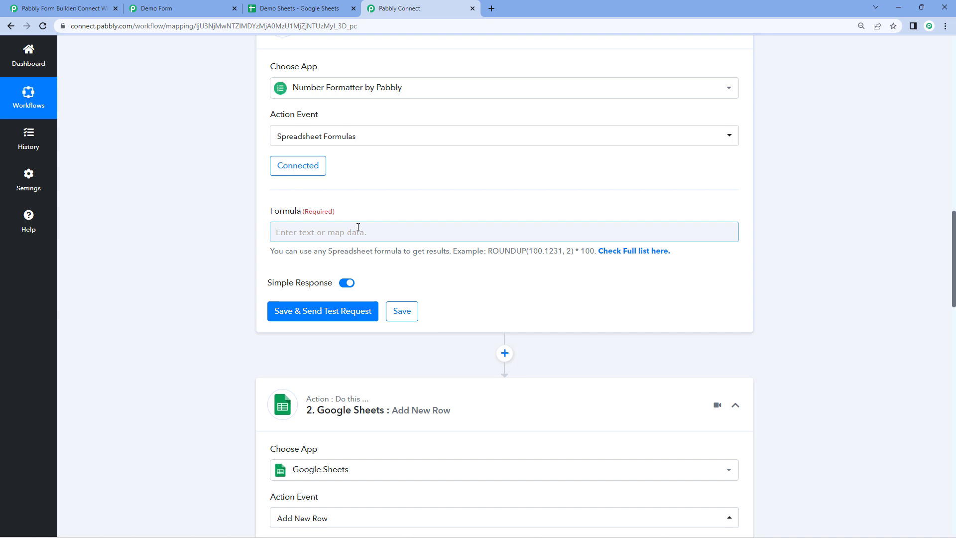
# - Open the supported spreadsheet formulas docs and browse the ENGINEERING formulas table
pyautogui.click(635, 253)
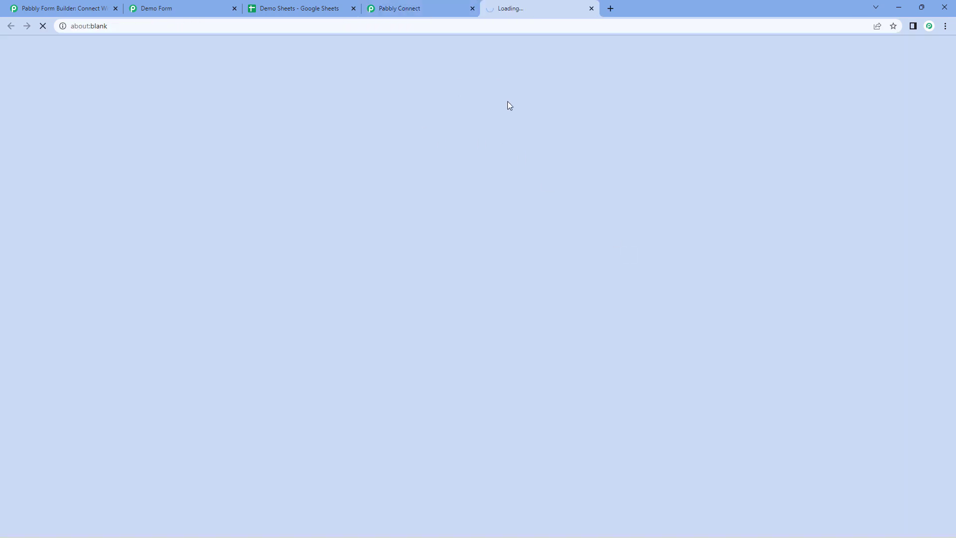
pyautogui.scroll(-2, 201, 175)
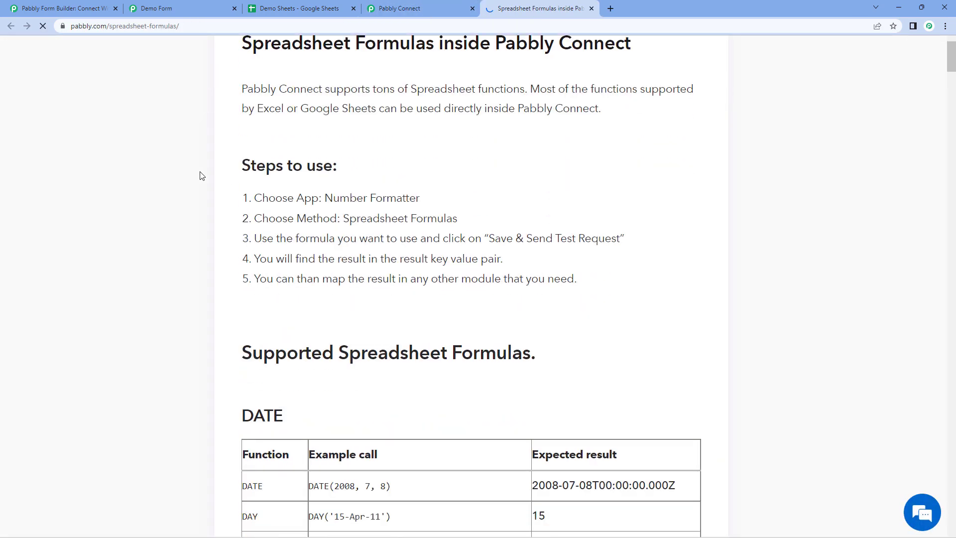
pyautogui.scroll(-12, 201, 176)
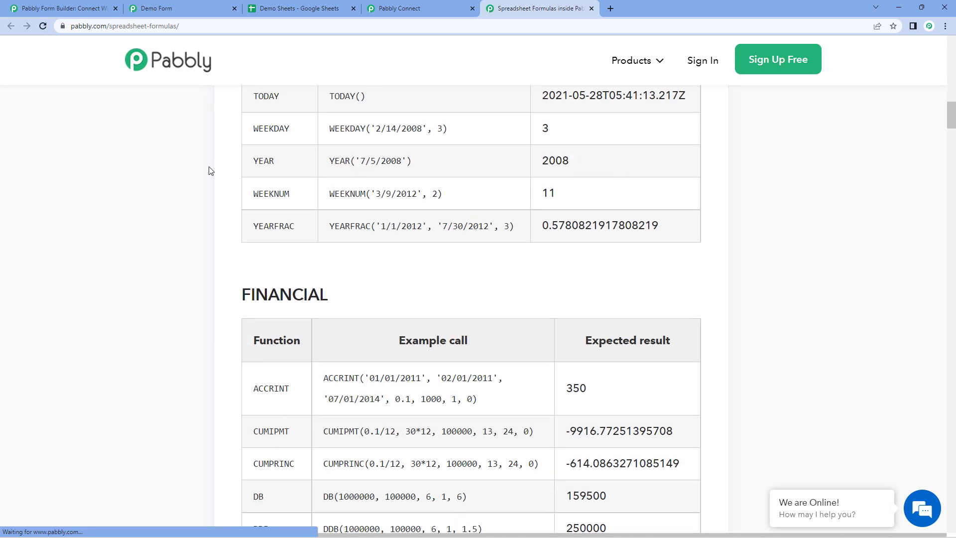
pyautogui.scroll(-15, 209, 171)
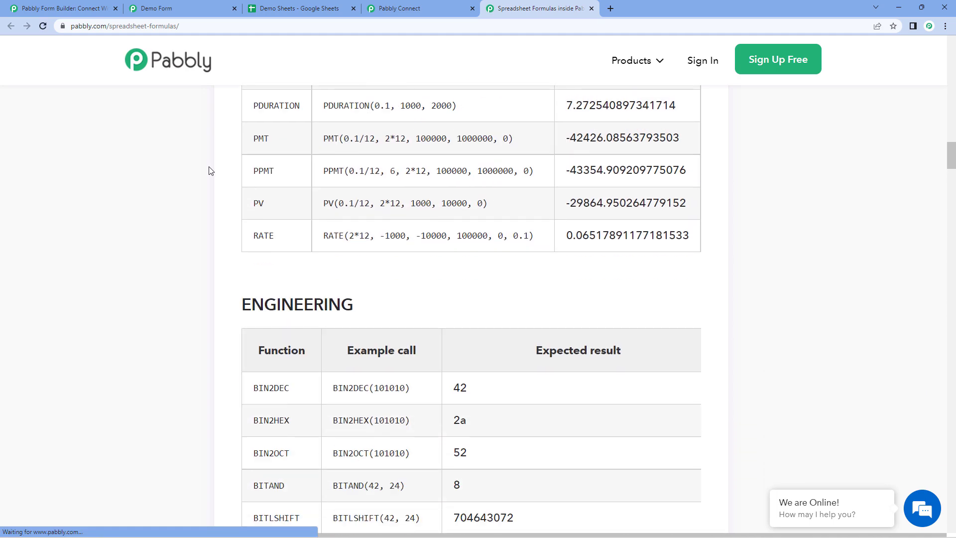
pyautogui.scroll(-10, 209, 171)
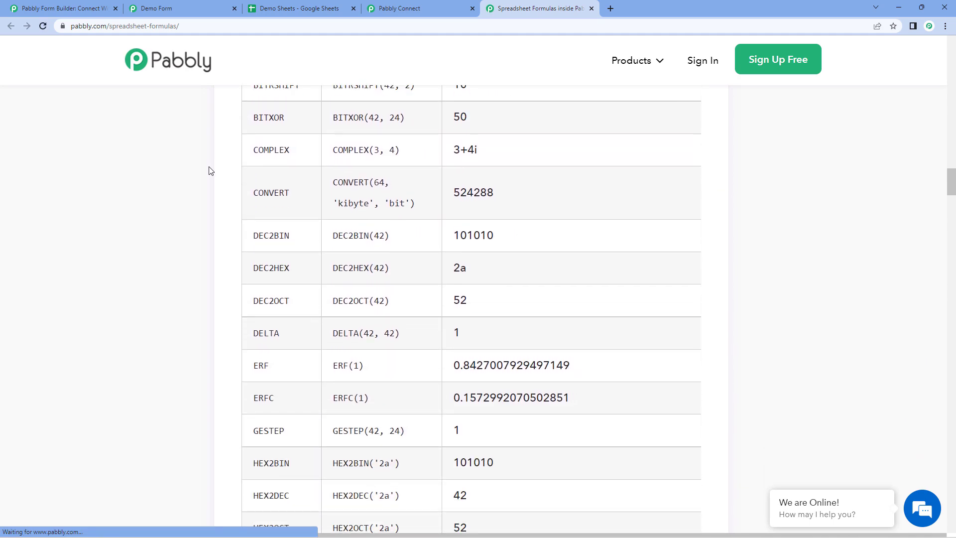
pyautogui.scroll(-8, 209, 170)
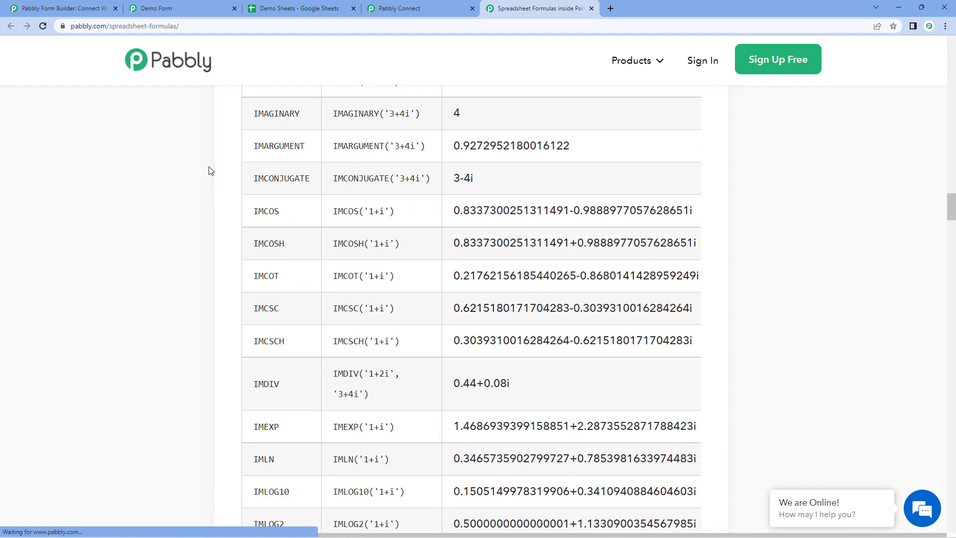
pyautogui.scroll(-8, 209, 171)
# - Back in the workflow, start the Formula as sum( with the form's Value 1
pyautogui.click(404, 8)
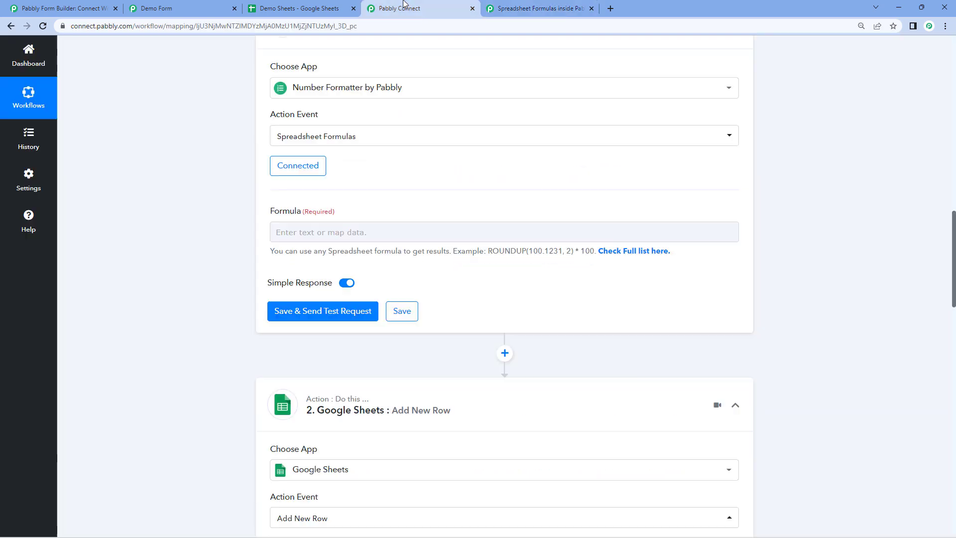
pyautogui.click(358, 230)
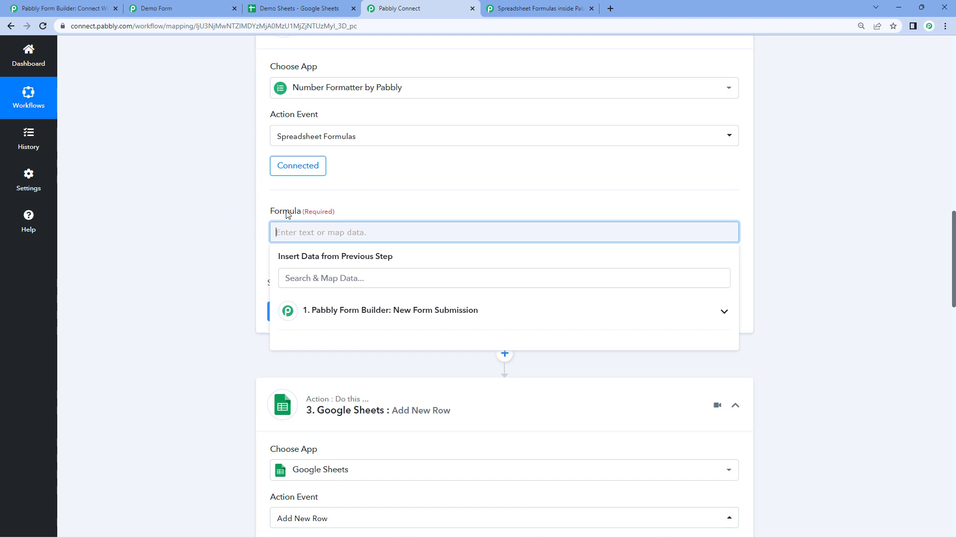
pyautogui.write('sum(')
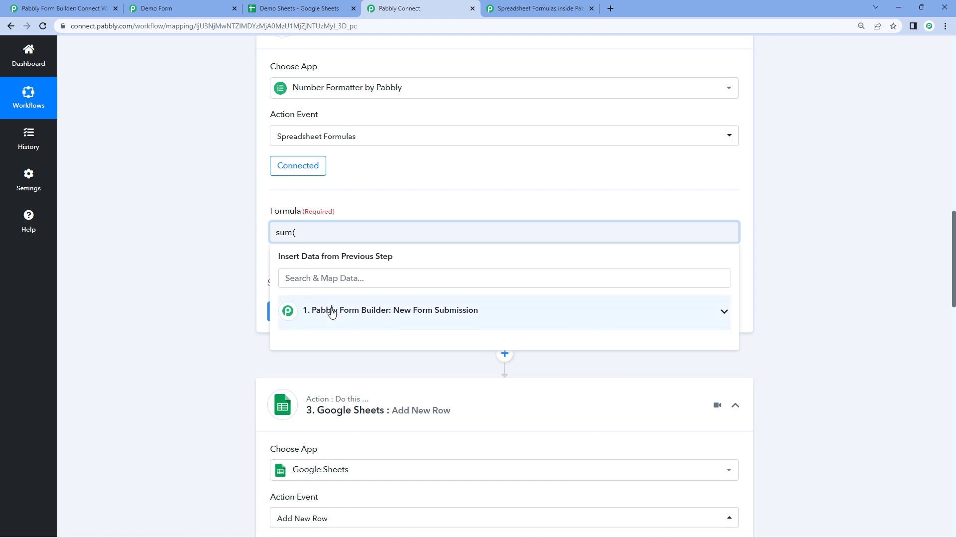
pyautogui.click(303, 311)
pyautogui.write('m(')
pyautogui.click(359, 469)
pyautogui.write(',')
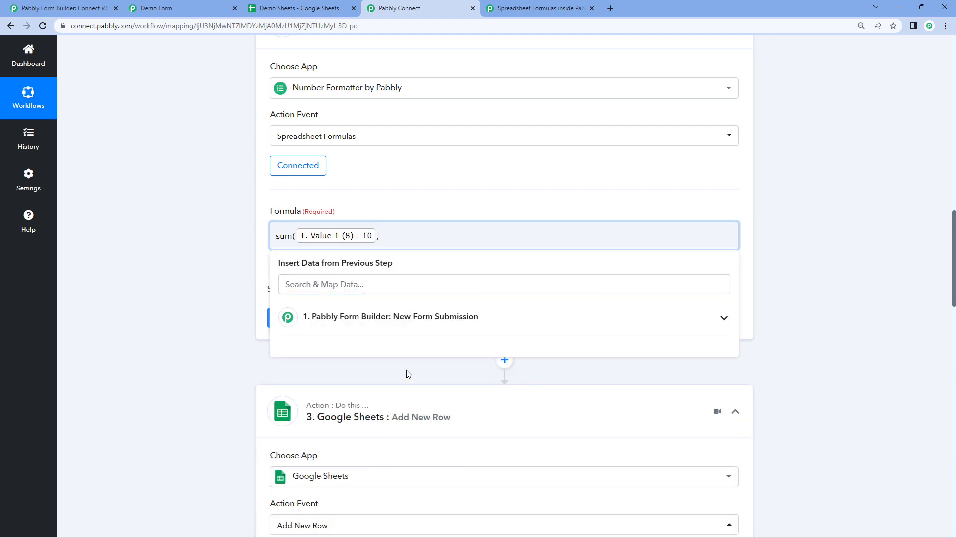
# - Add Value 2 and Value 3, close the parenthesis, and save and send a test request
pyautogui.click(386, 316)
pyautogui.click(369, 476)
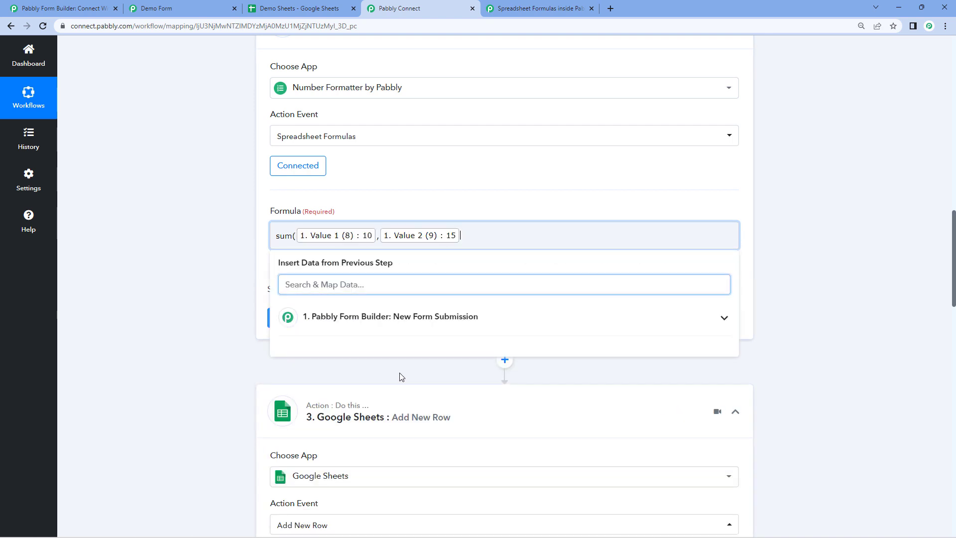
pyautogui.write(',')
pyautogui.click(393, 322)
pyautogui.click(365, 461)
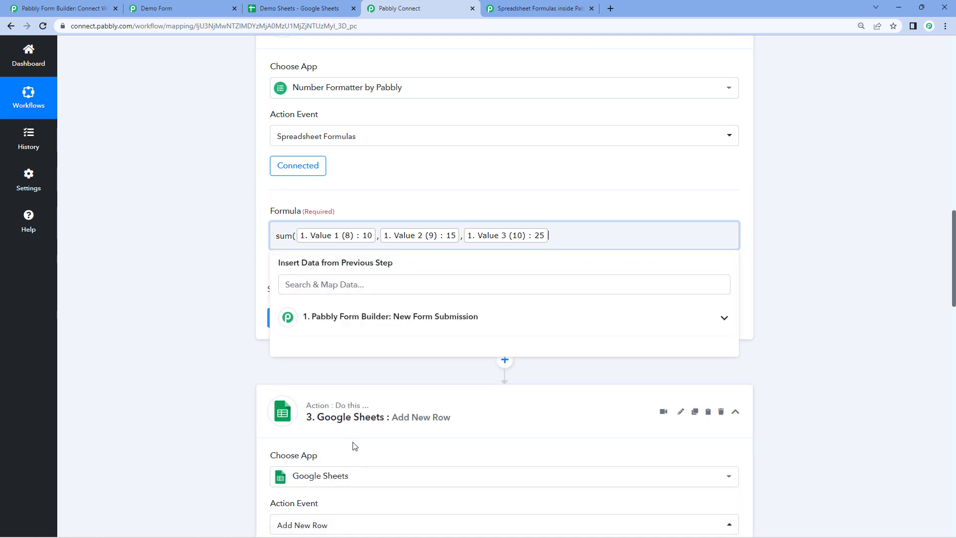
pyautogui.write(')')
pyautogui.click(207, 292)
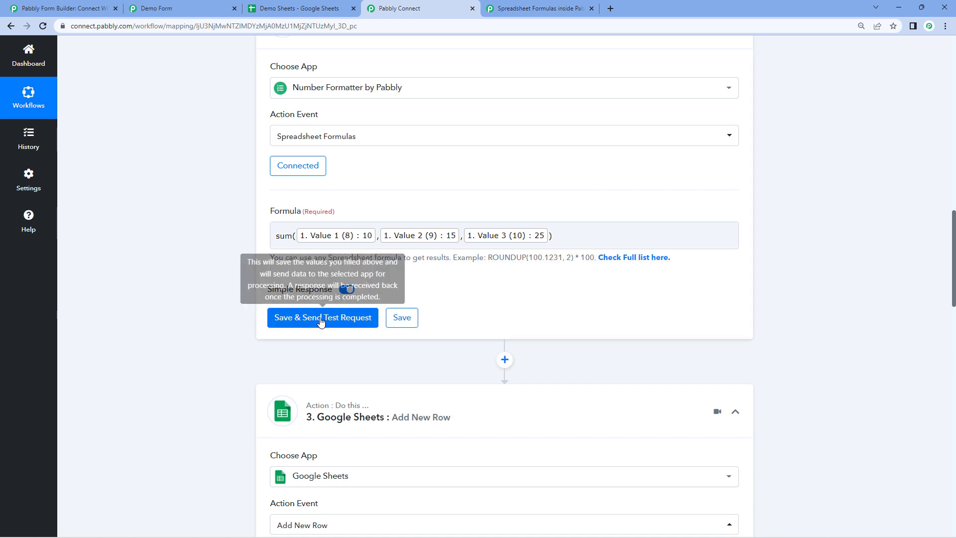
pyautogui.click(320, 319)
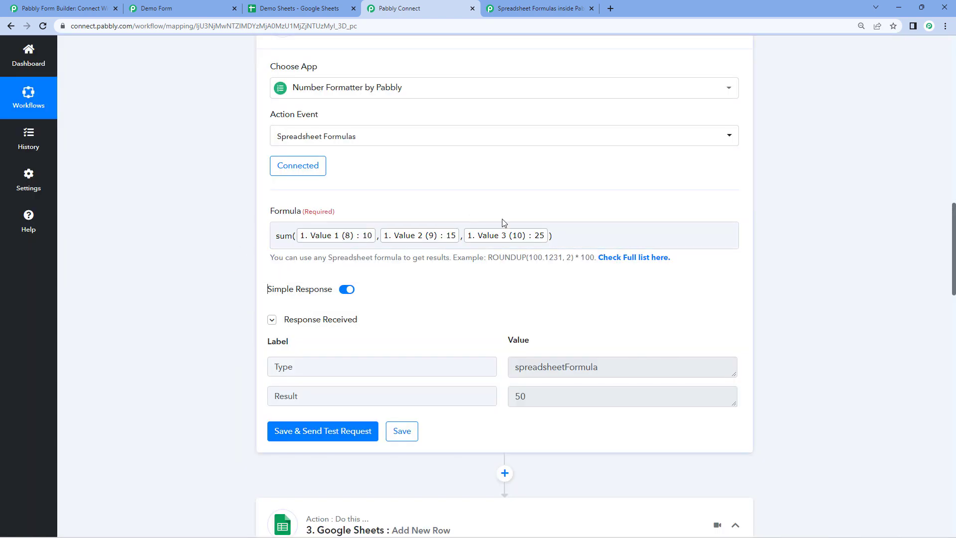
# - Confirm the response shows Result 50, then scroll down to the Google Sheets step's Result field
pyautogui.scroll(-2, 506, 285)
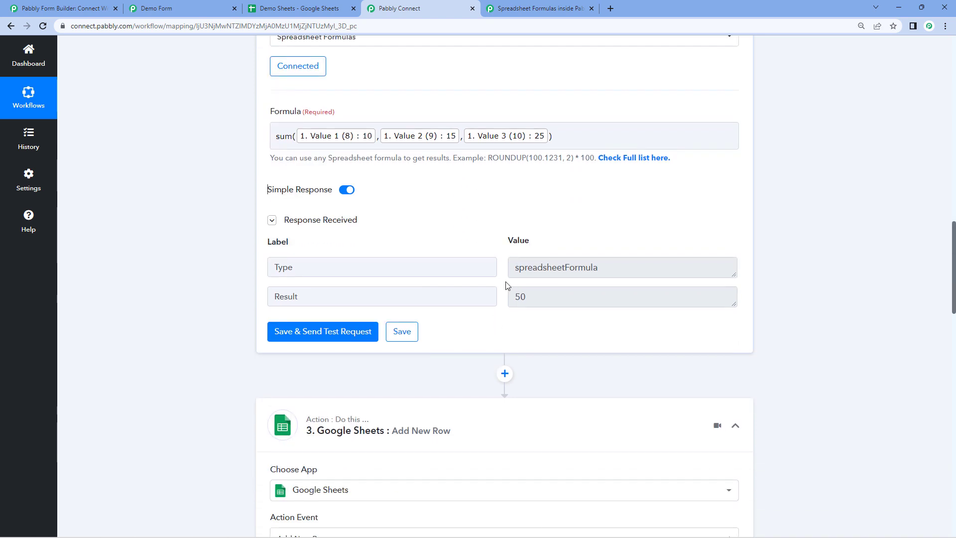
pyautogui.doubleClick(538, 297)
pyautogui.doubleClick(538, 297)
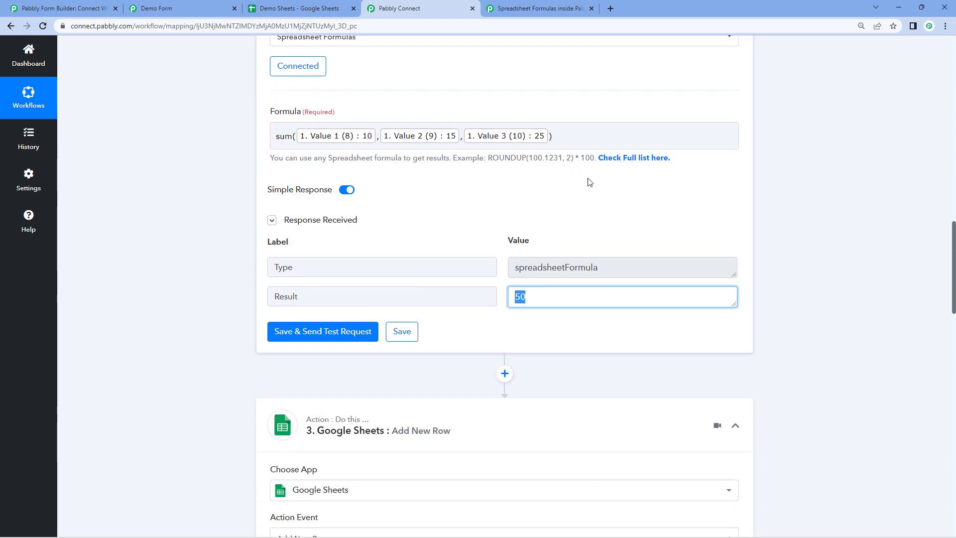
pyautogui.click(506, 210)
pyautogui.scroll(-1, 552, 256)
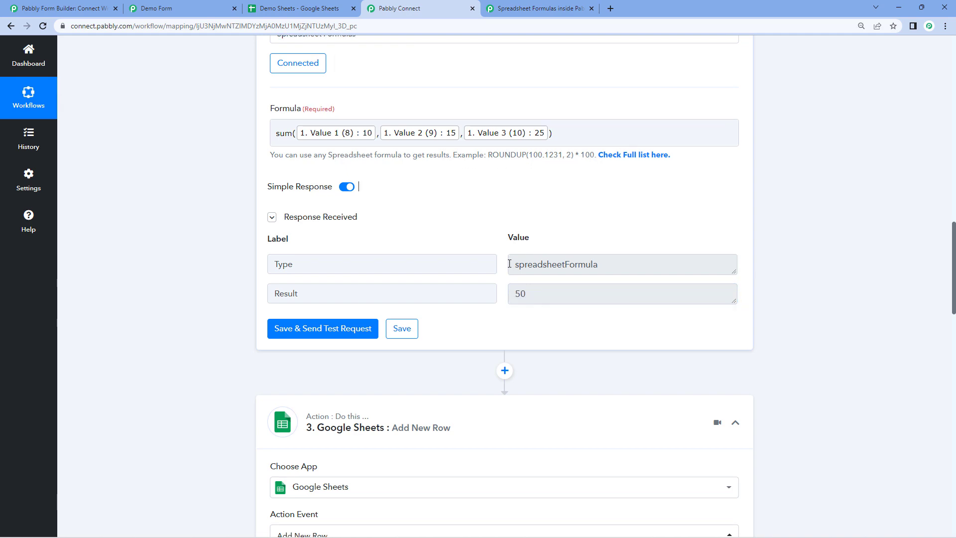
pyautogui.doubleClick(549, 247)
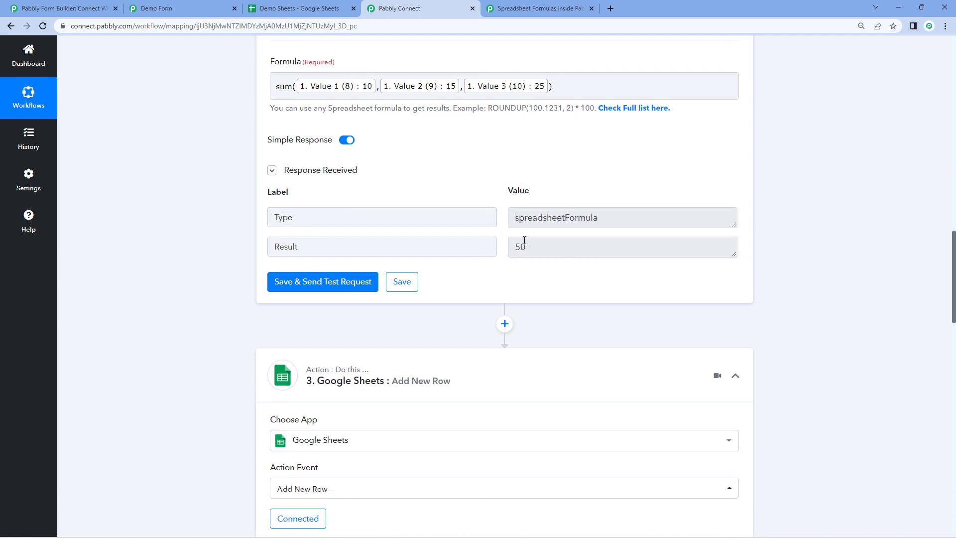
pyautogui.scroll(-15, 236, 256)
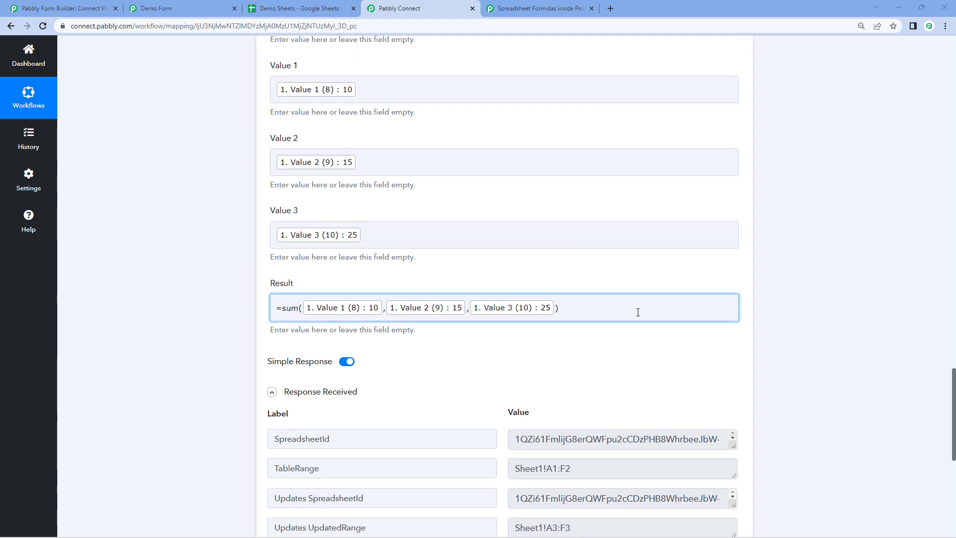
# - Replace the Result field's =sum formula with the Number Formatter's Result output
pyautogui.moveTo(636, 311); pyautogui.dragTo(299, 303)
pyautogui.press('BackSpace')
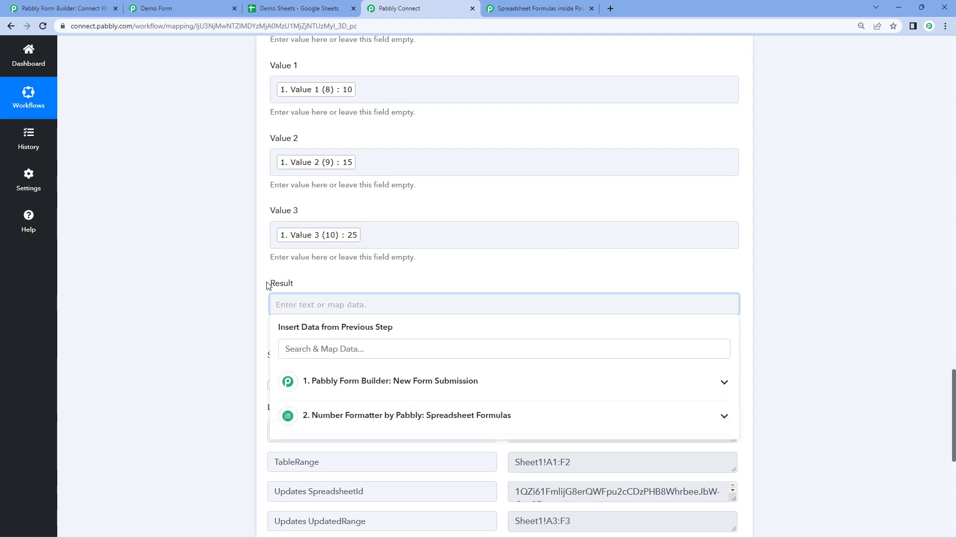
pyautogui.scroll(-2, 235, 289)
pyautogui.click(363, 318)
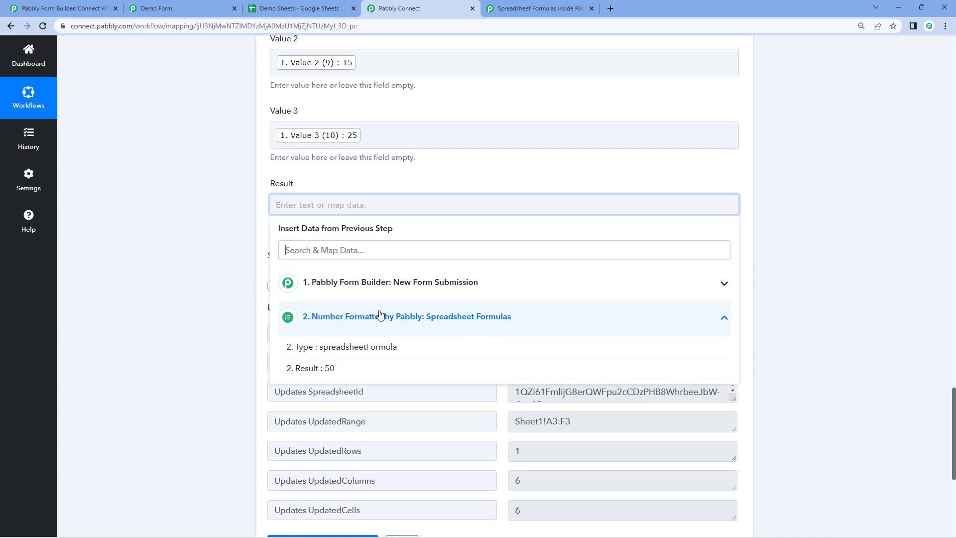
pyautogui.click(330, 367)
pyautogui.click(221, 268)
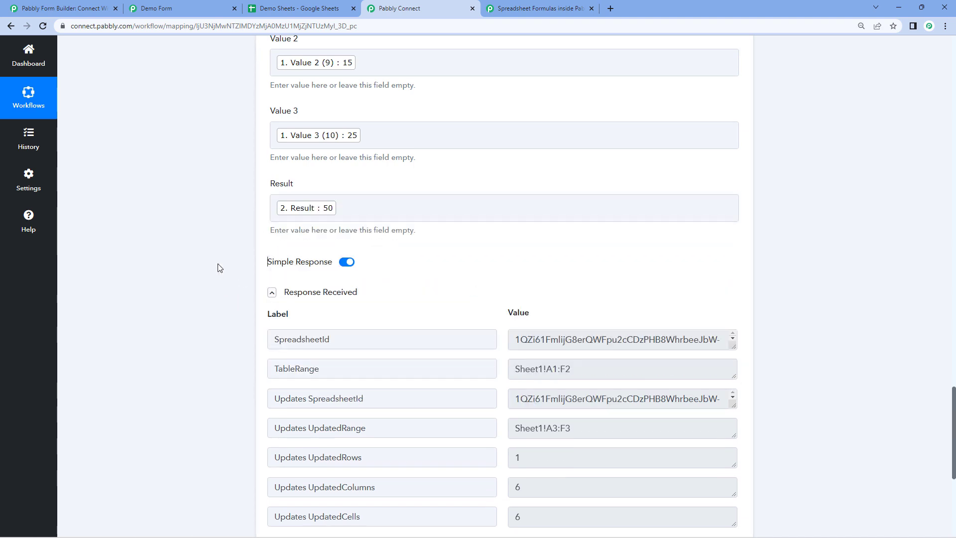
# - Save and send a test row, then switch to the Demo Sheets spreadsheet
pyautogui.scroll(-1, 239, 269)
pyautogui.click(273, 244)
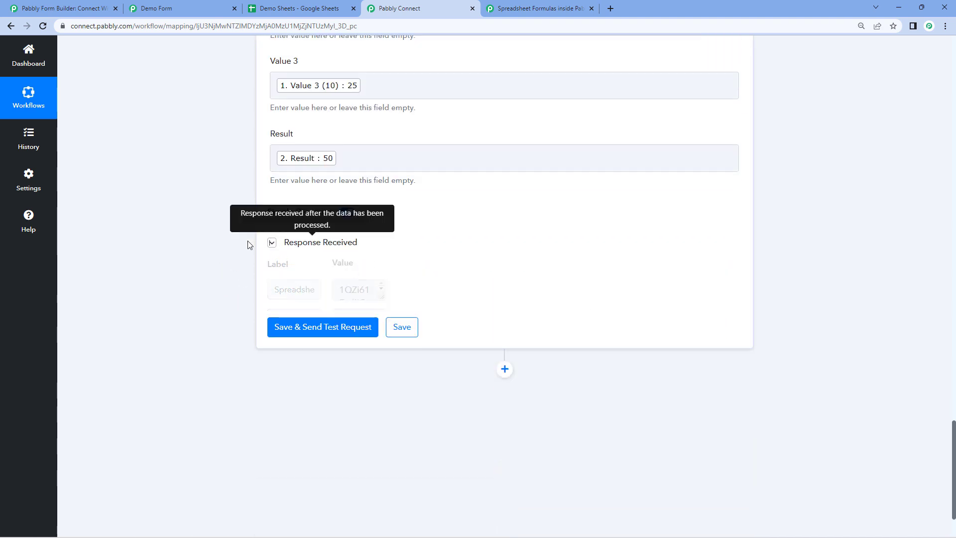
pyautogui.click(344, 269)
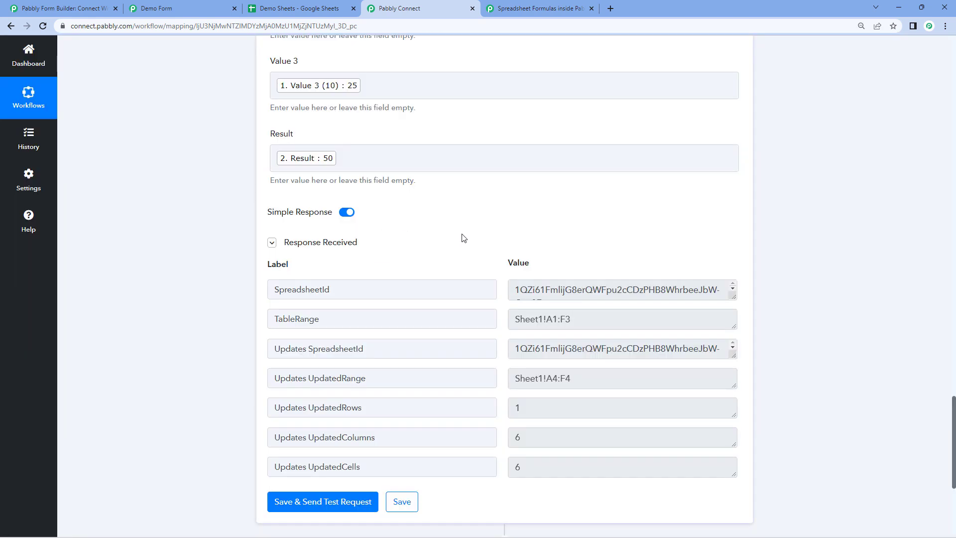
pyautogui.click(248, 7)
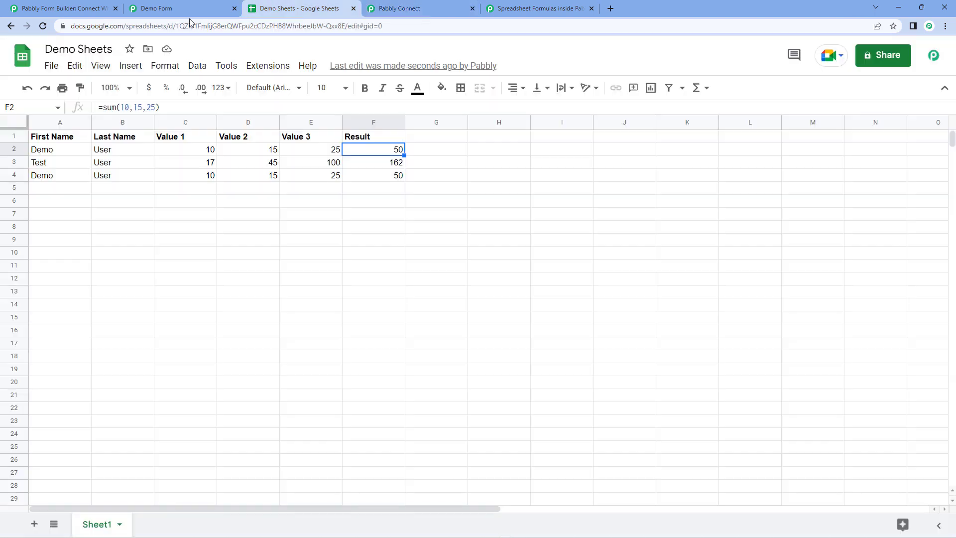
# - Check F4 holds a plain 50, then collapse the Google Sheets and Number Formatter steps
pyautogui.click(379, 178)
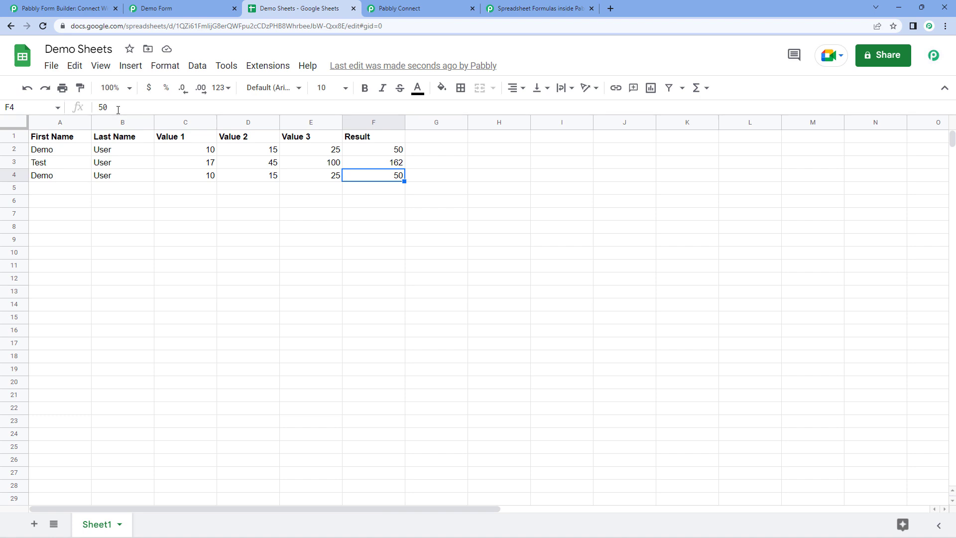
pyautogui.click(443, 6)
pyautogui.scroll(10, 211, 203)
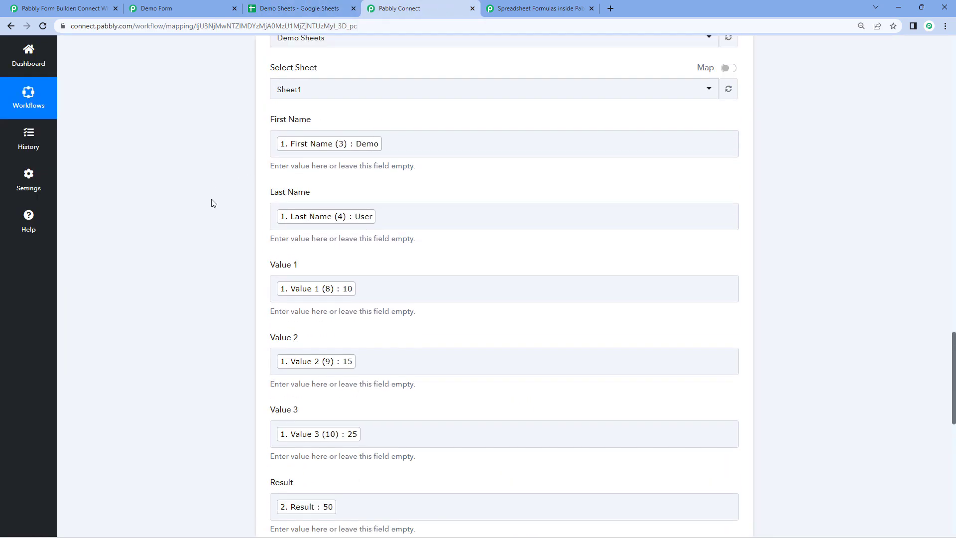
pyautogui.scroll(2, 211, 202)
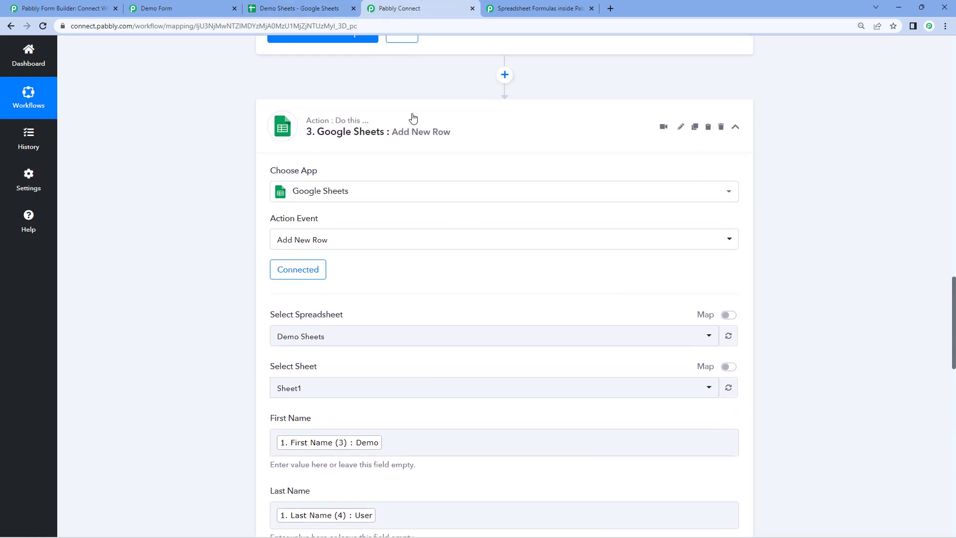
pyautogui.click(561, 112)
pyautogui.scroll(4, 694, 176)
pyautogui.click(567, 160)
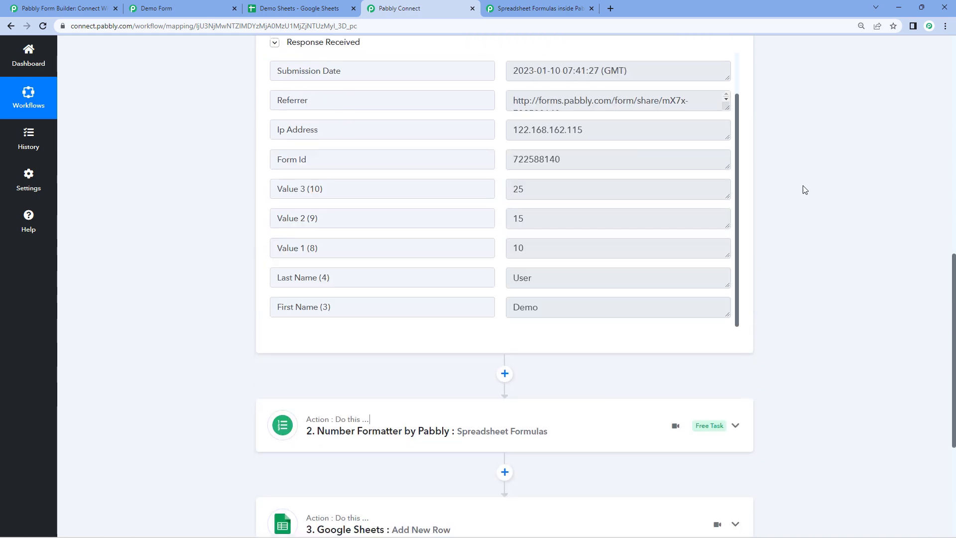